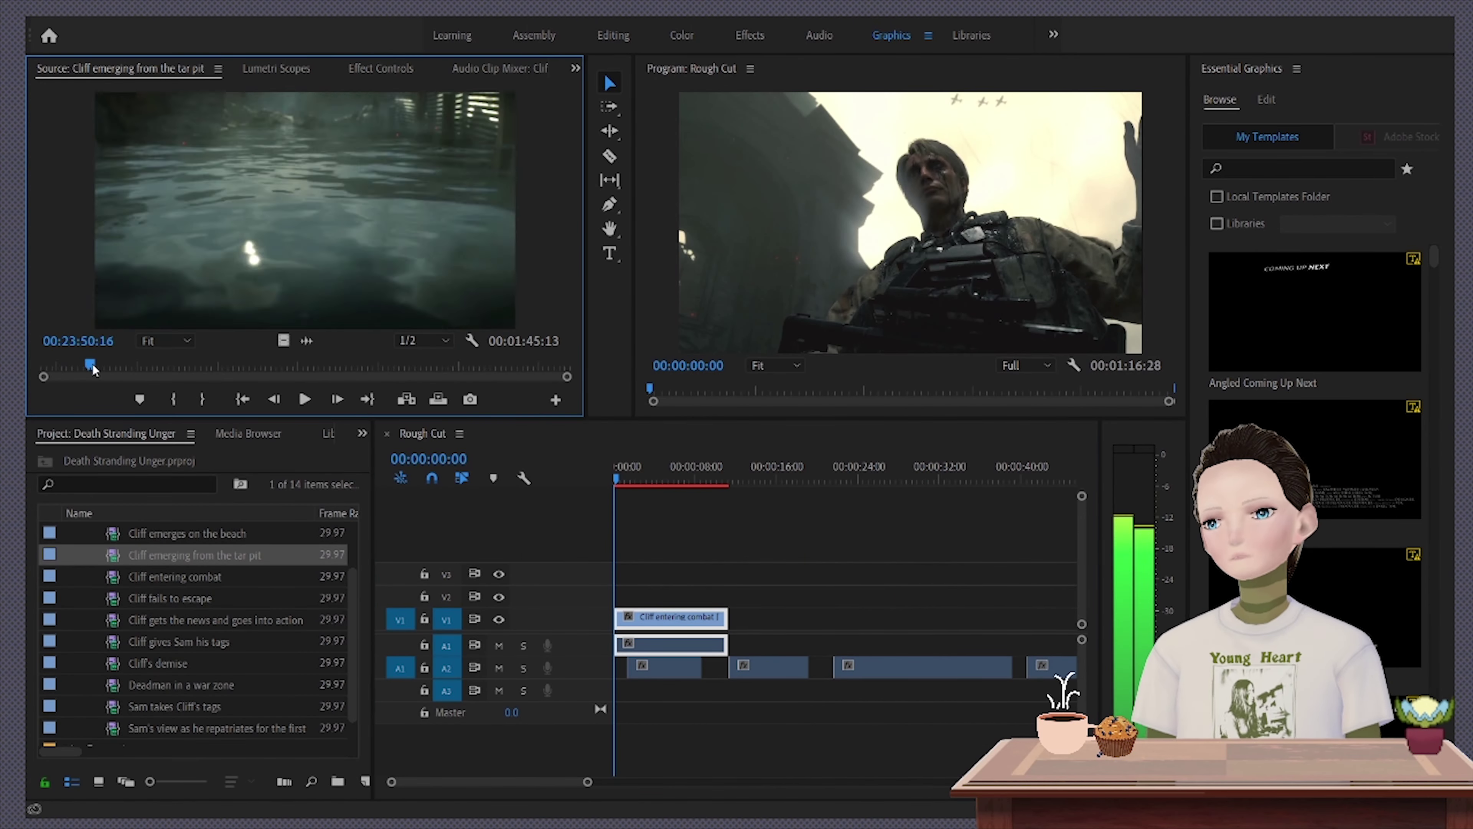
Move the "Cliff entering combat" clip earlier on V1 and add footage from "Cliff gets the news and goes into action" to the sequence
click(634, 620)
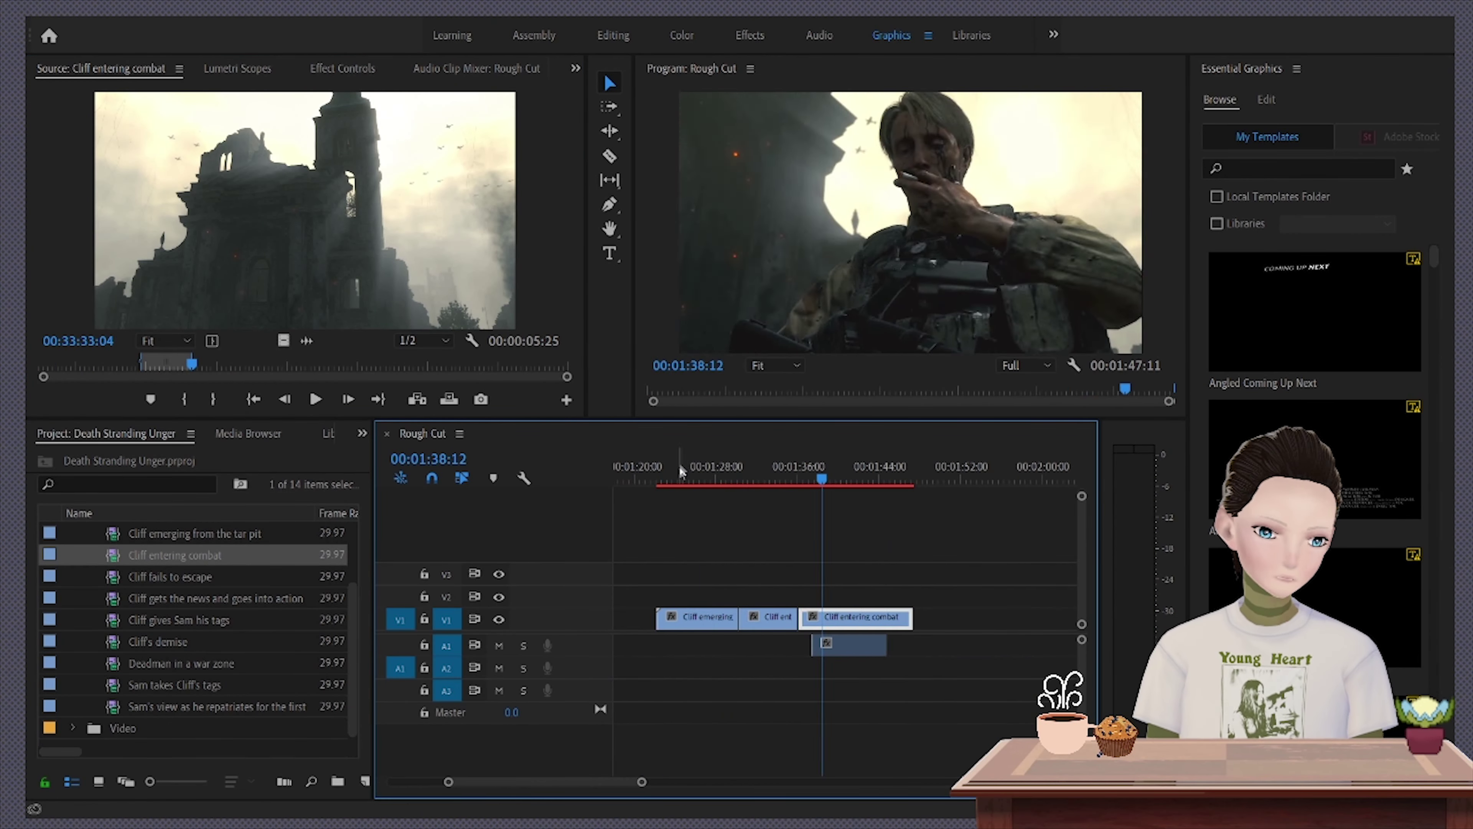
drag(858, 618, 801, 626)
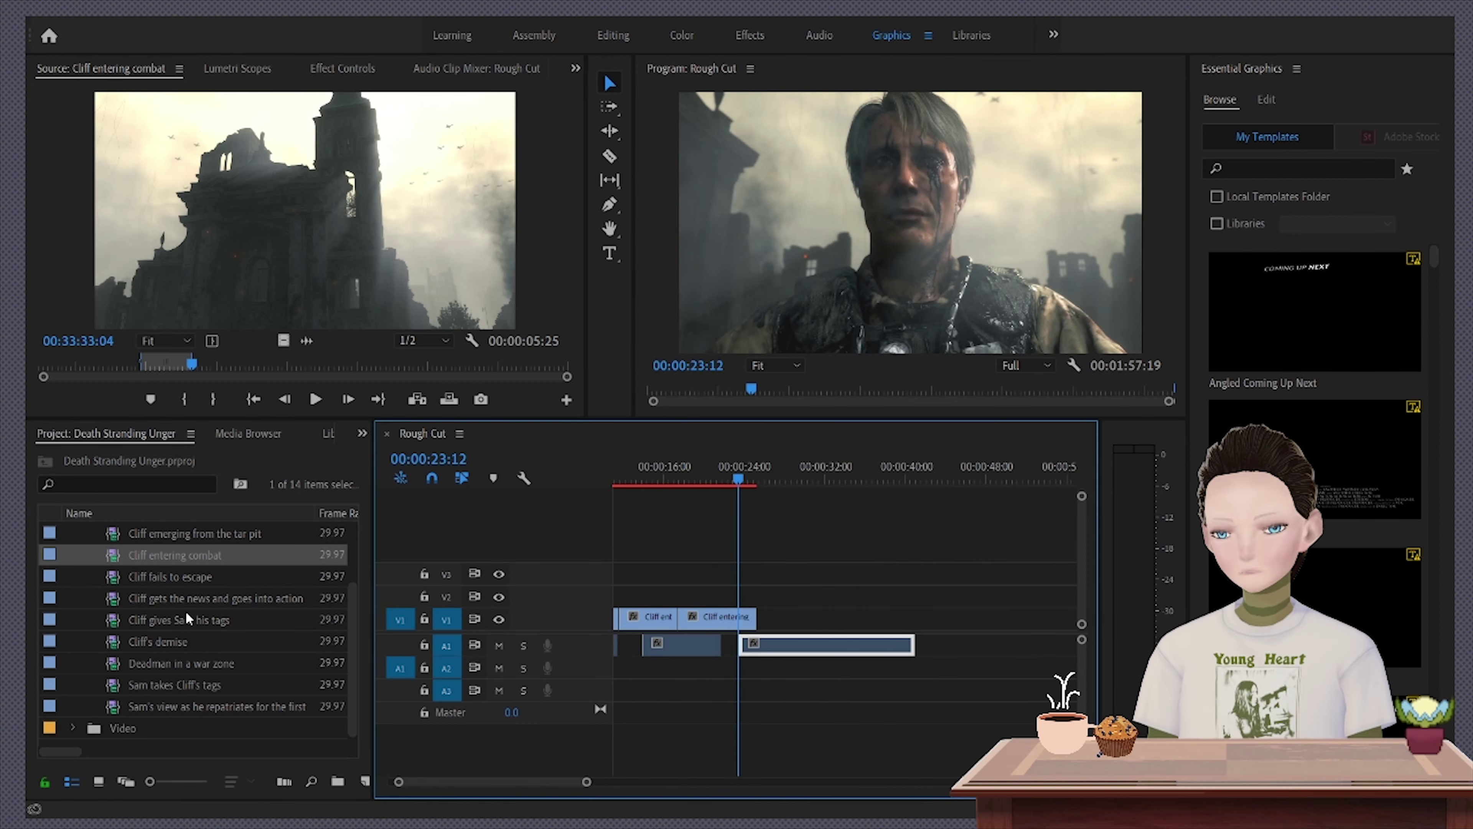
double_click(187, 598)
drag(83, 236, 760, 595)
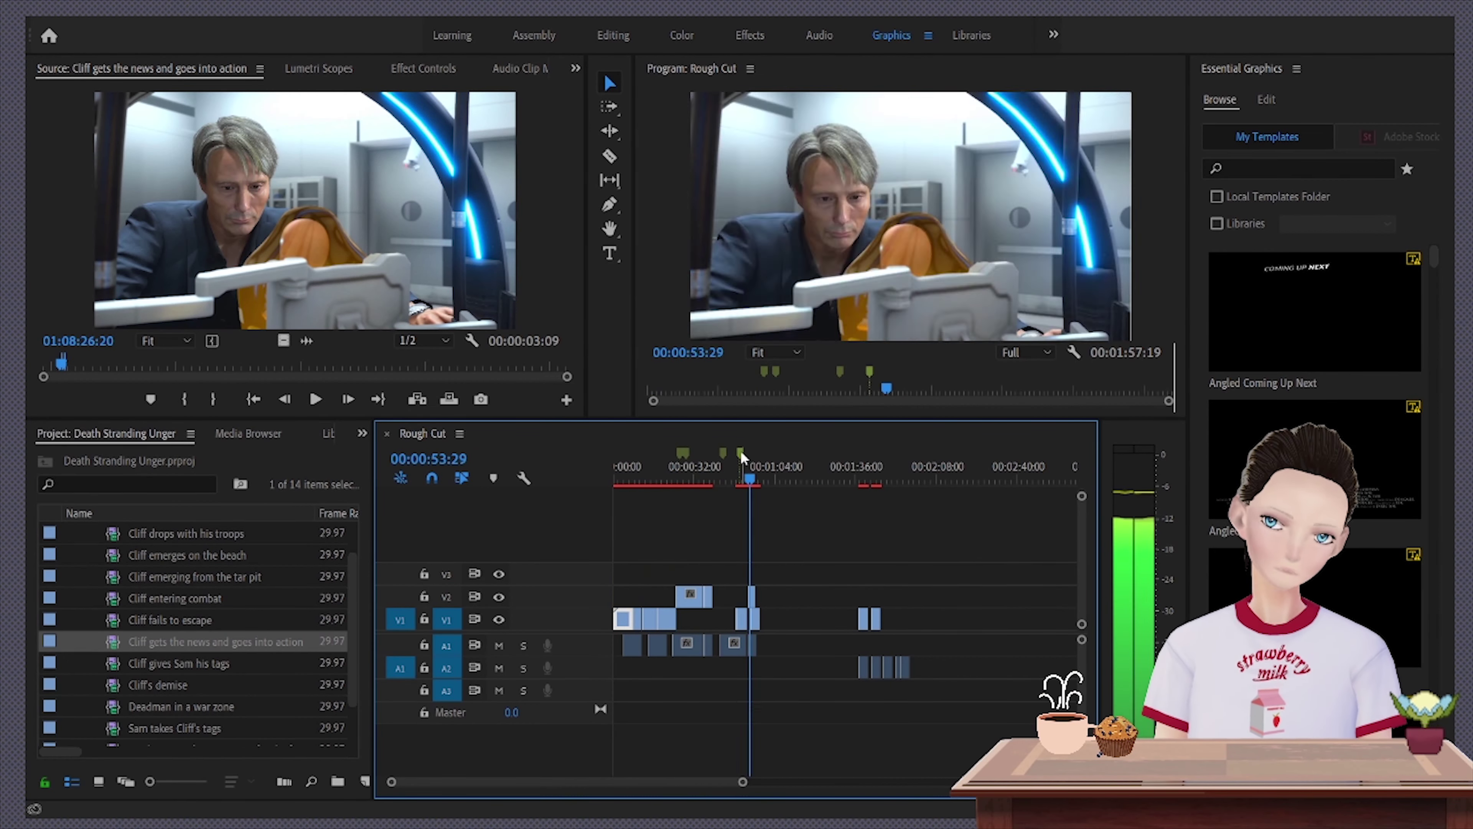
Review the "Cliff gets the news and goes into action", "Cliff gives Sam his tags" and neighbouring subclips for usable shots
drag(219, 373, 381, 366)
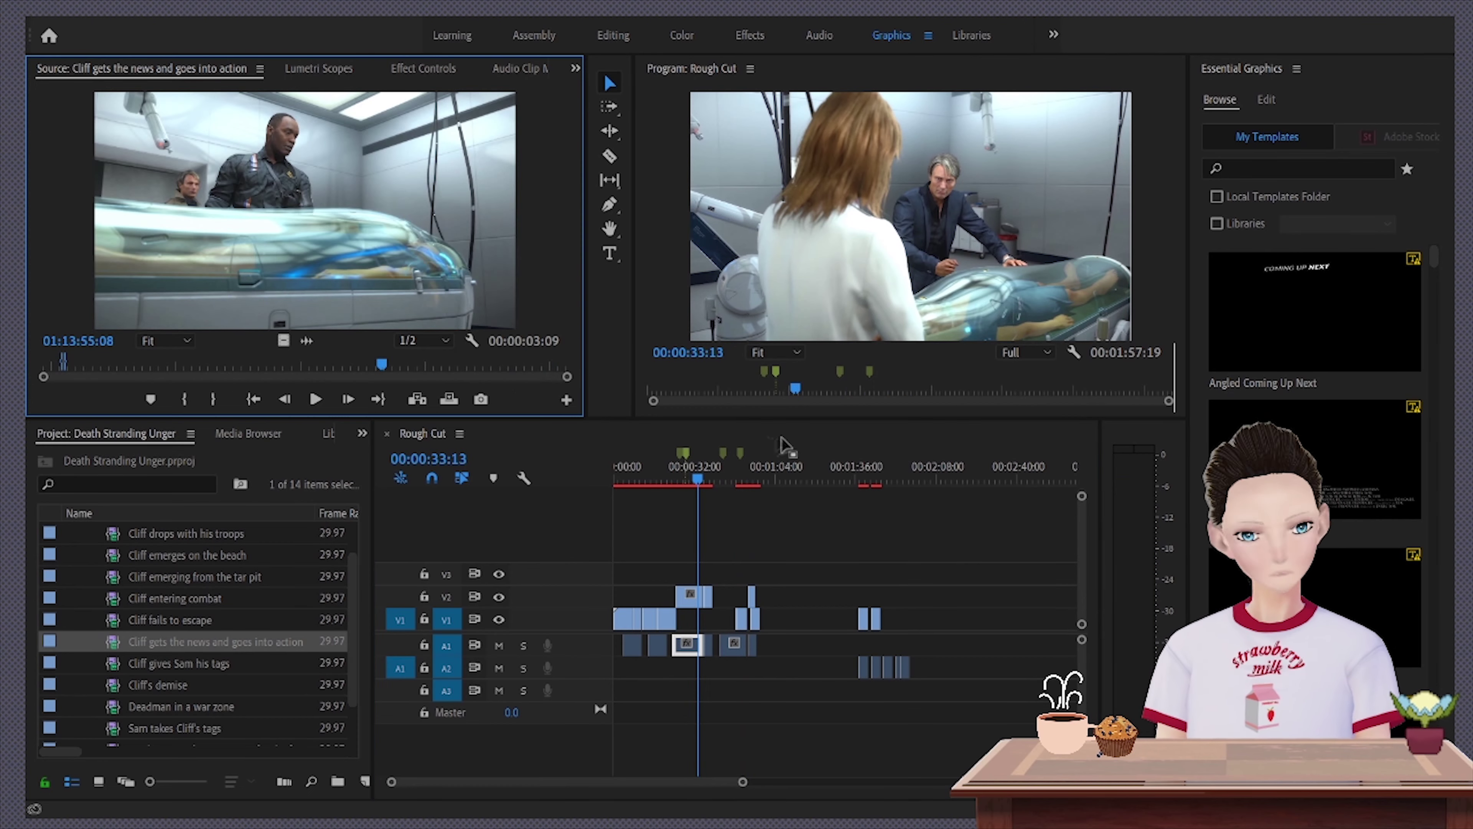
double_click(79, 620)
double_click(116, 663)
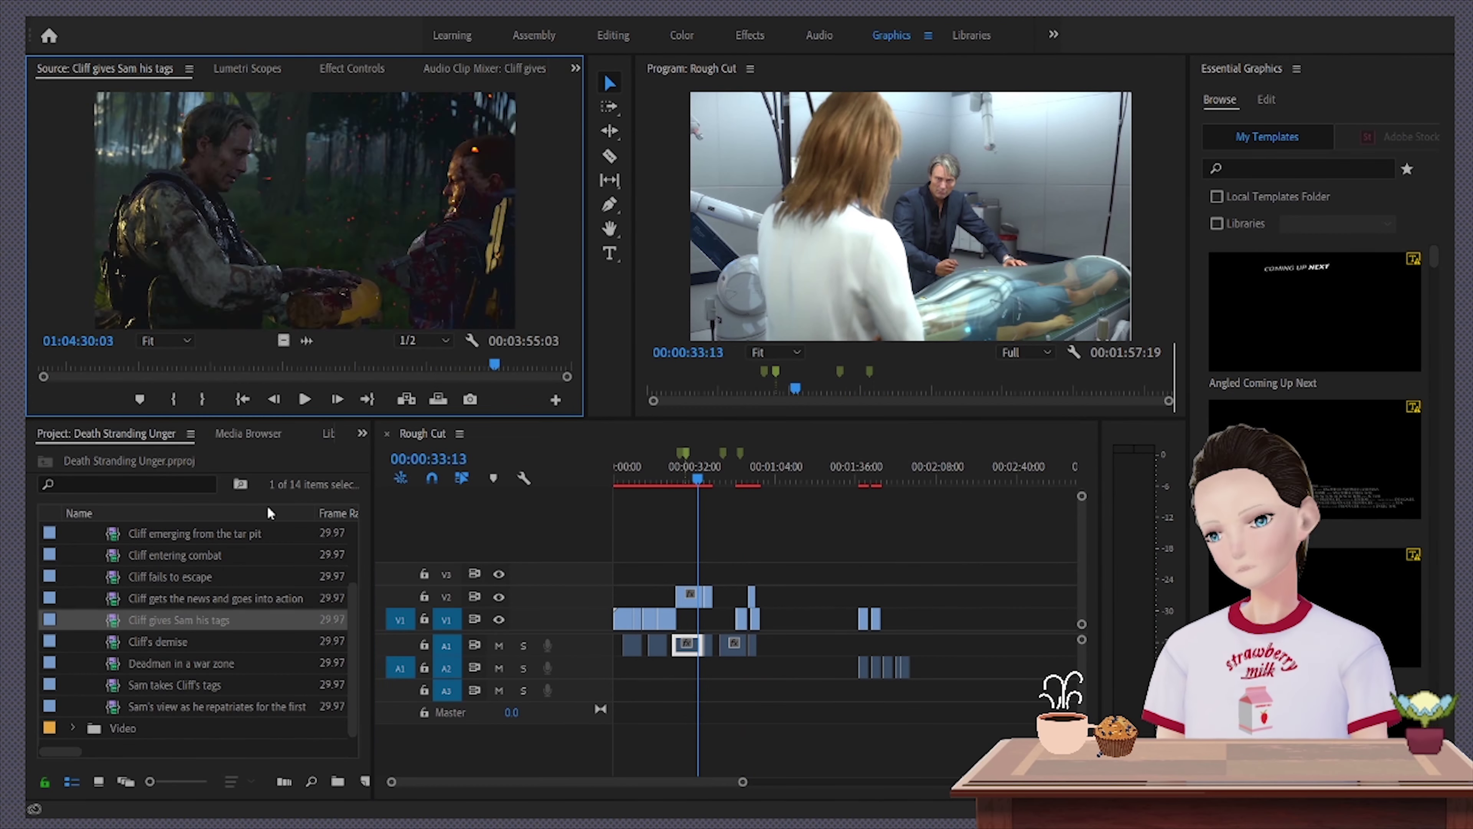
click(139, 372)
click(303, 365)
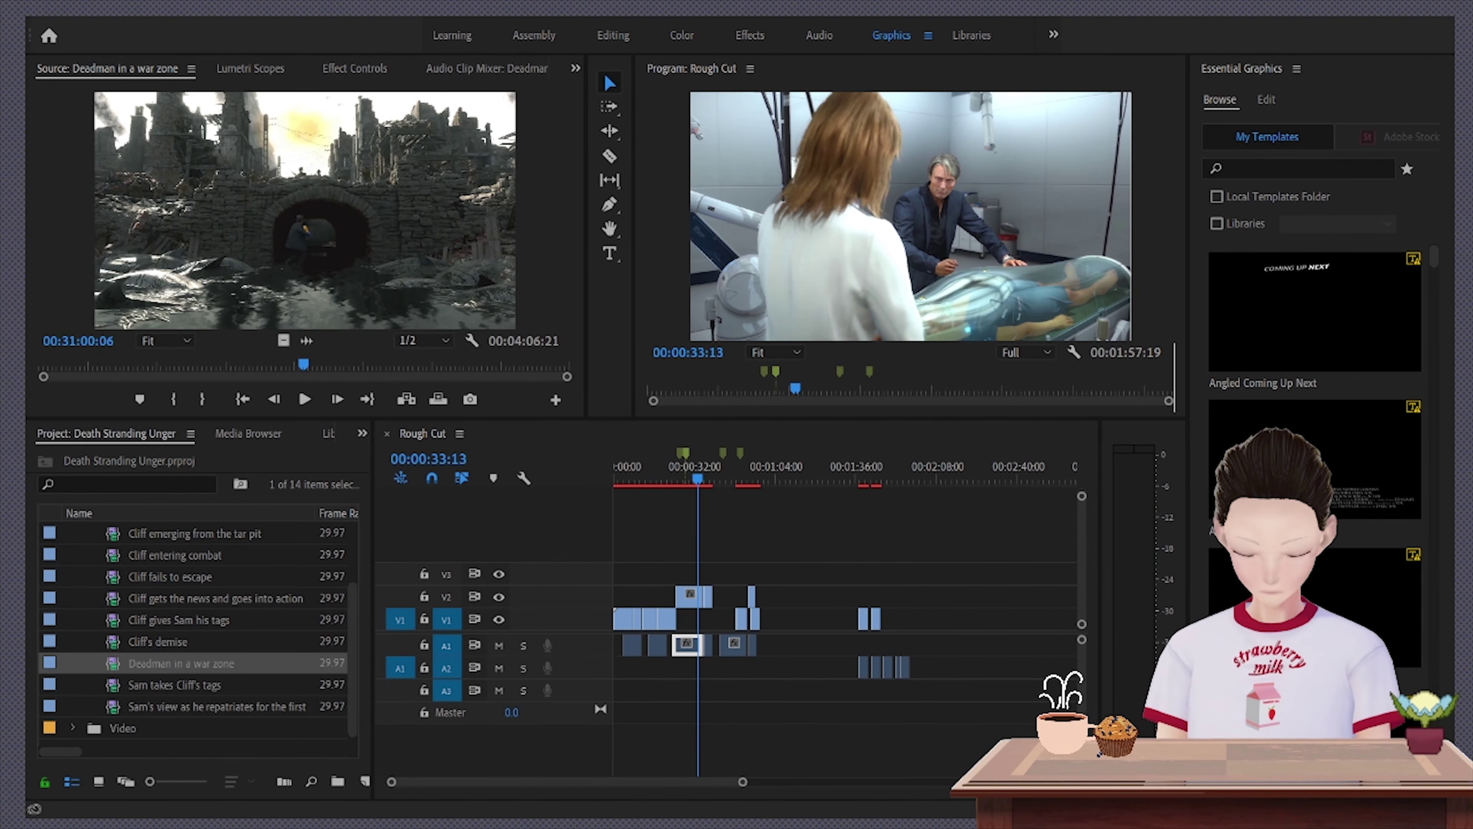
double_click(217, 707)
key(f)
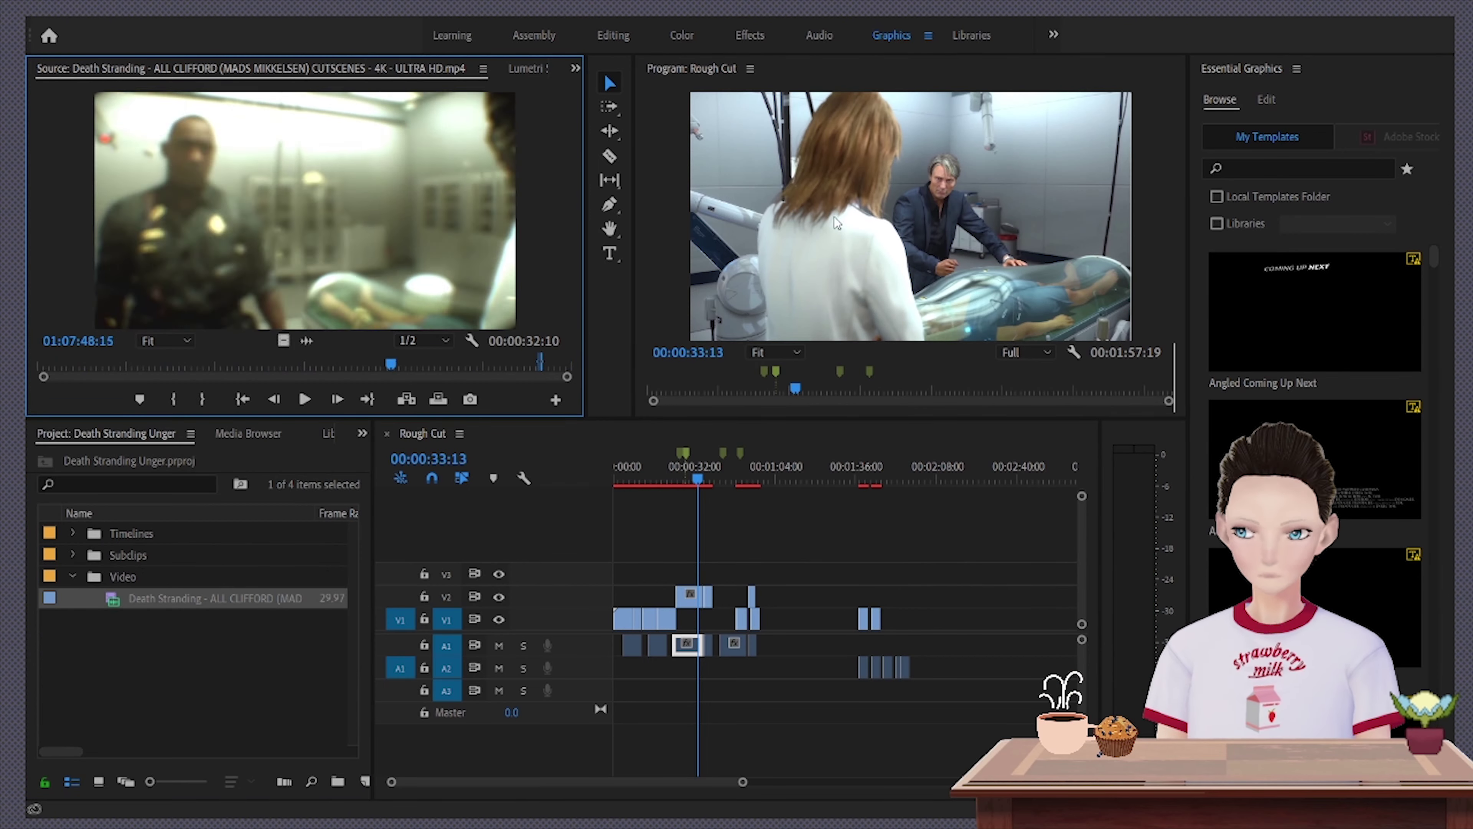
Find a usable section of the "BB extra" lab footage and overwrite it into the Rough Cut sequence
key(l)
key(l)
key(shift+r)
key(f)
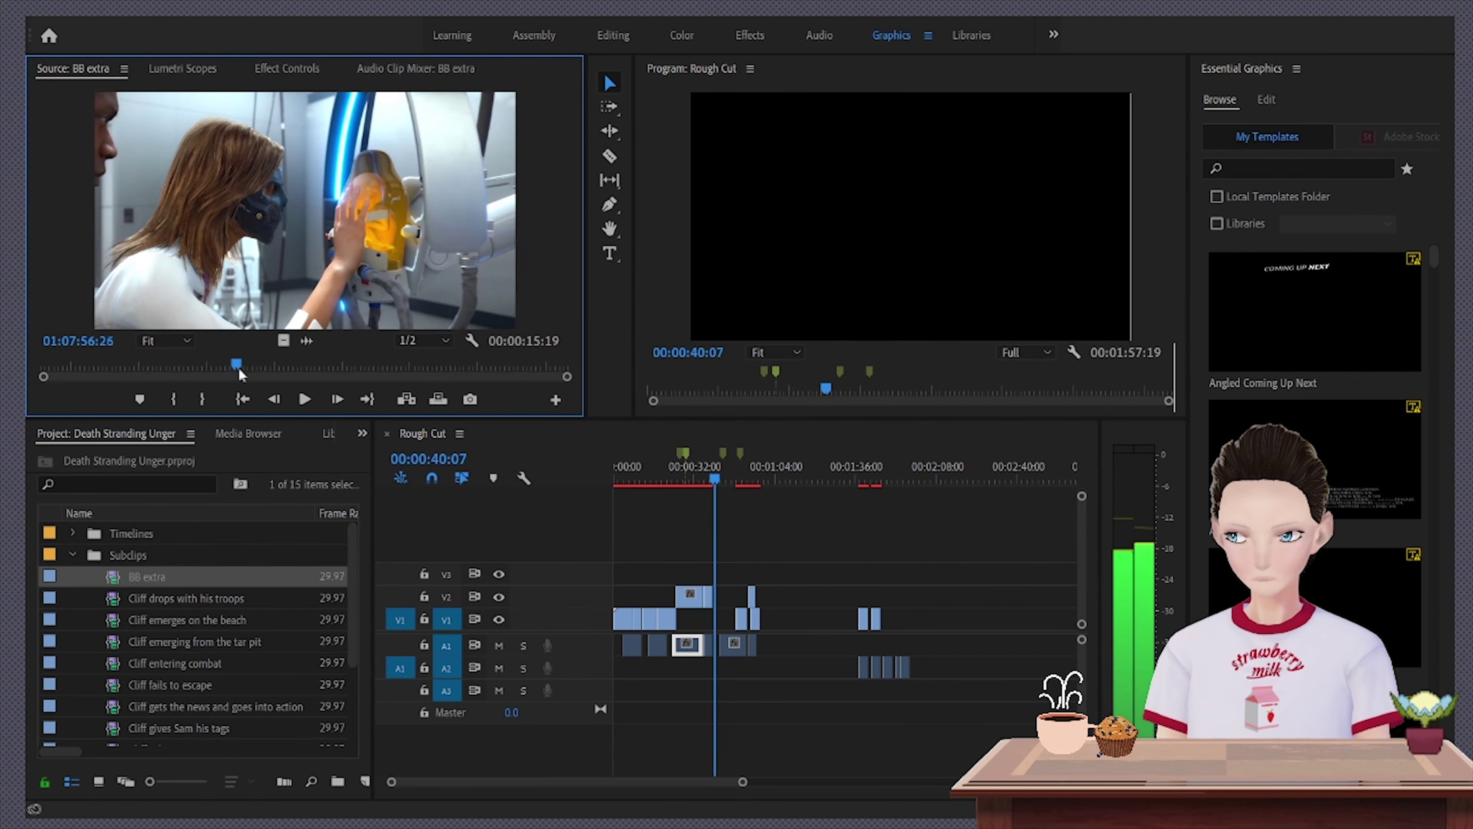
key(=)
key(period)
key(l)
key(l)
Load the "Cliff's demise" subclip in the Source Monitor and return the playhead to the lab scene in the sequence
scroll(113, 642, down, 1)
click(114, 643)
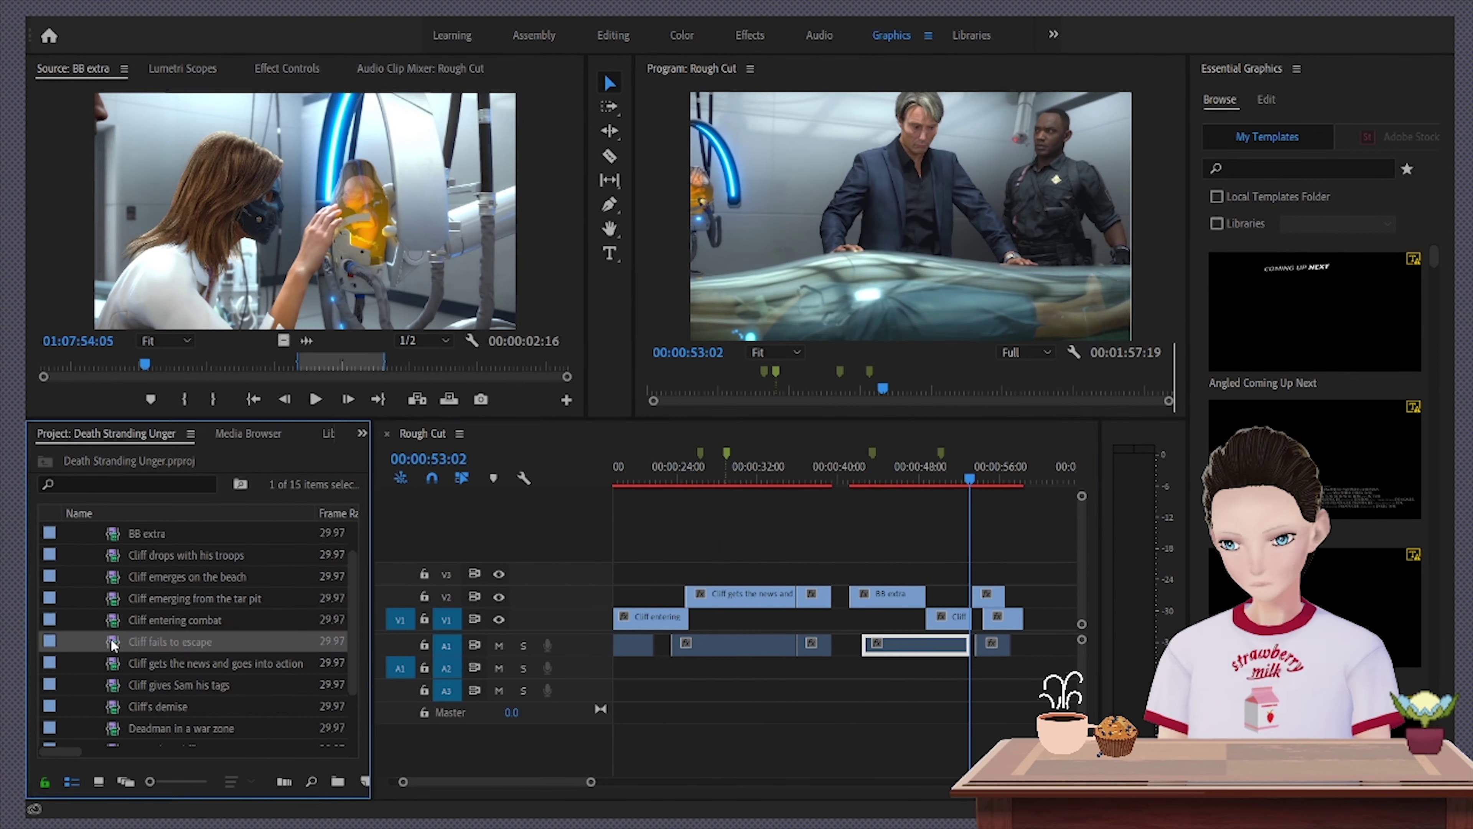
scroll(114, 642, down, 1)
double_click(114, 662)
key(minus)
click(755, 473)
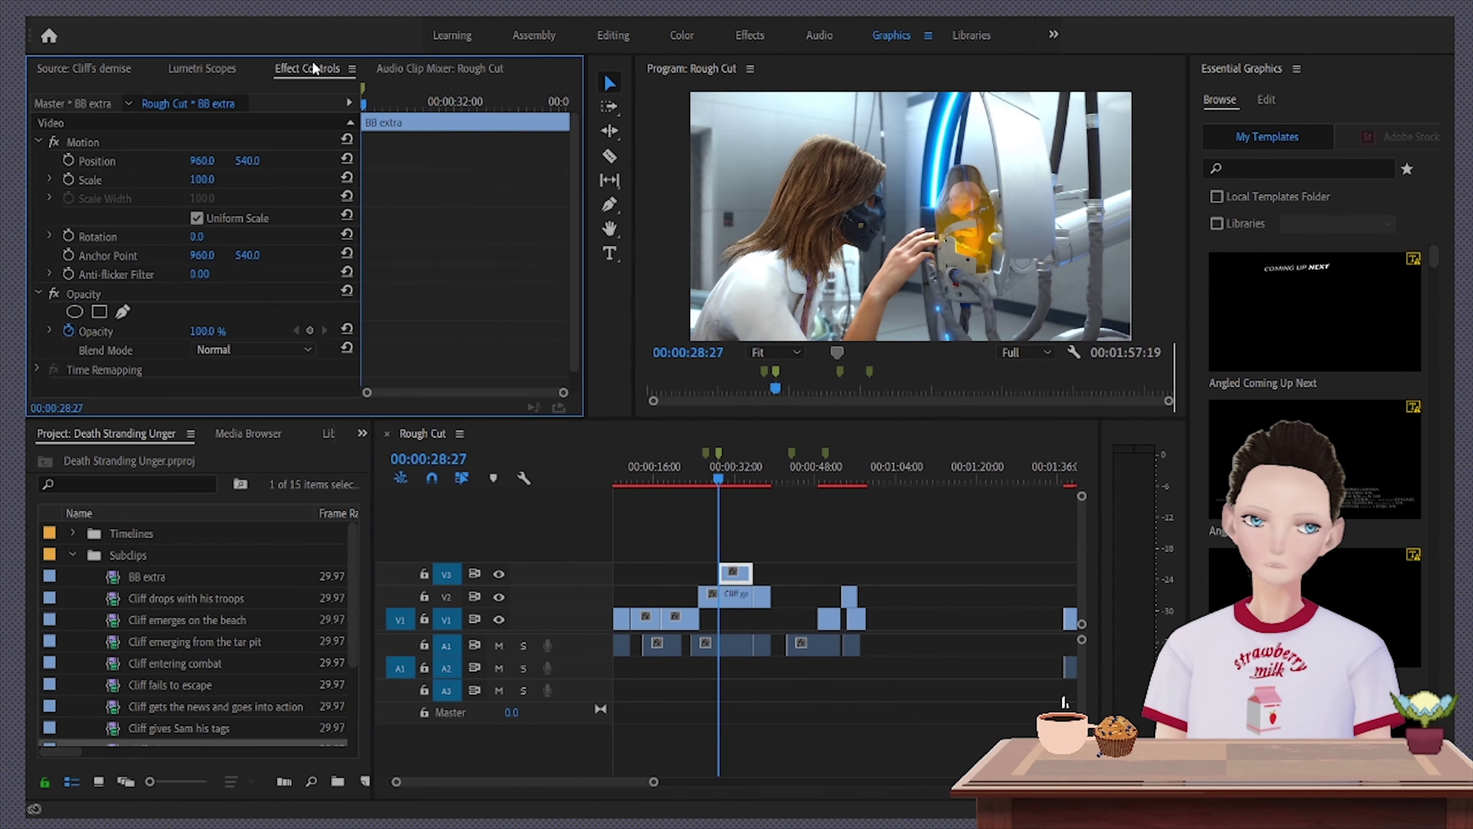
Reframe the "BB extra" clip on V3 with Position 865.0, 540.0 and Scale 107.0, and preview the motion
key(shift+5)
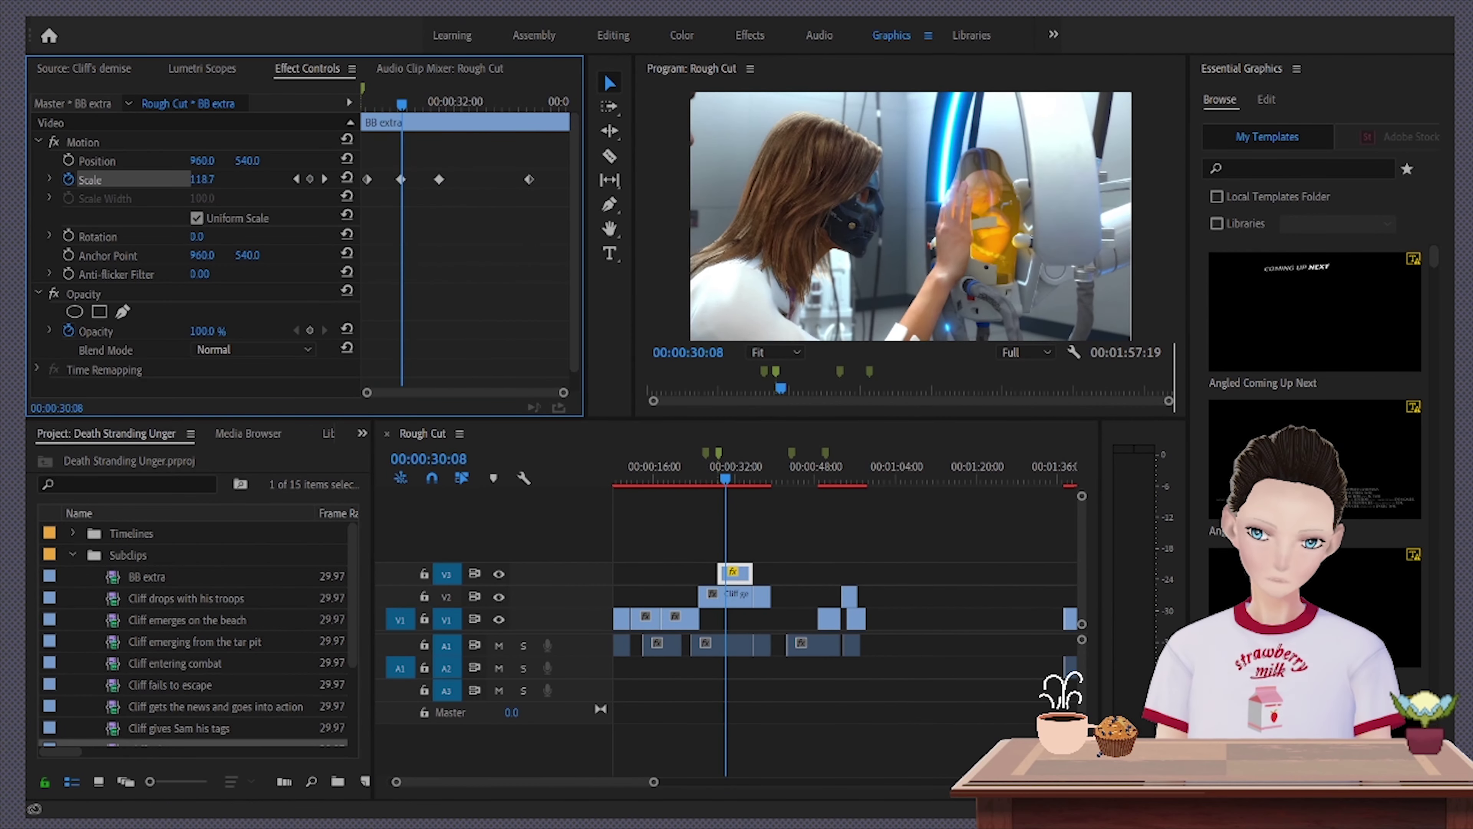
drag(402, 104, 472, 110)
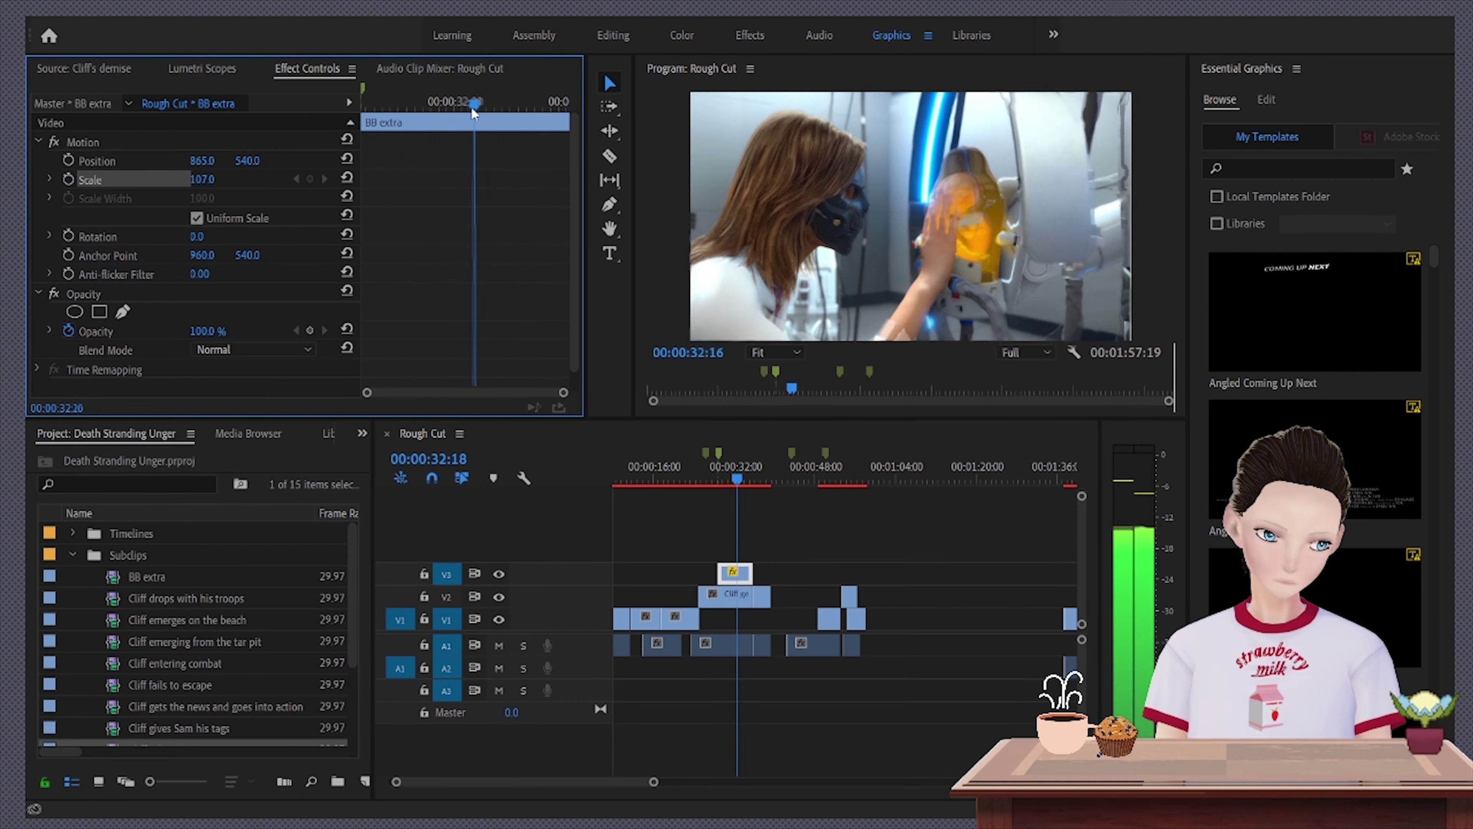
drag(753, 474, 823, 475)
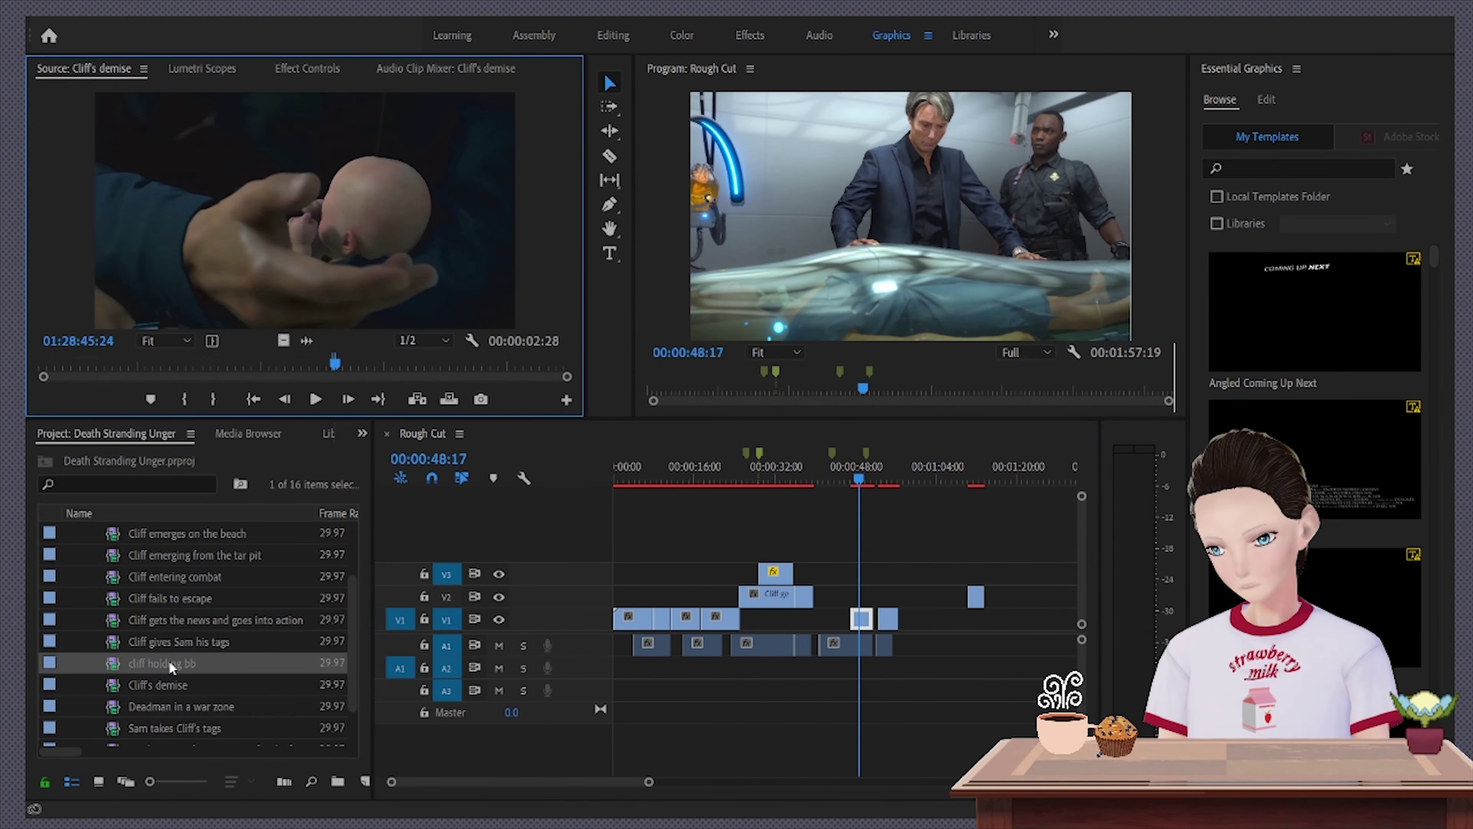
Place the "bridget looking at pod" shot on V4 above the end of the "BB extra" clip
scroll(197, 638, up, 3)
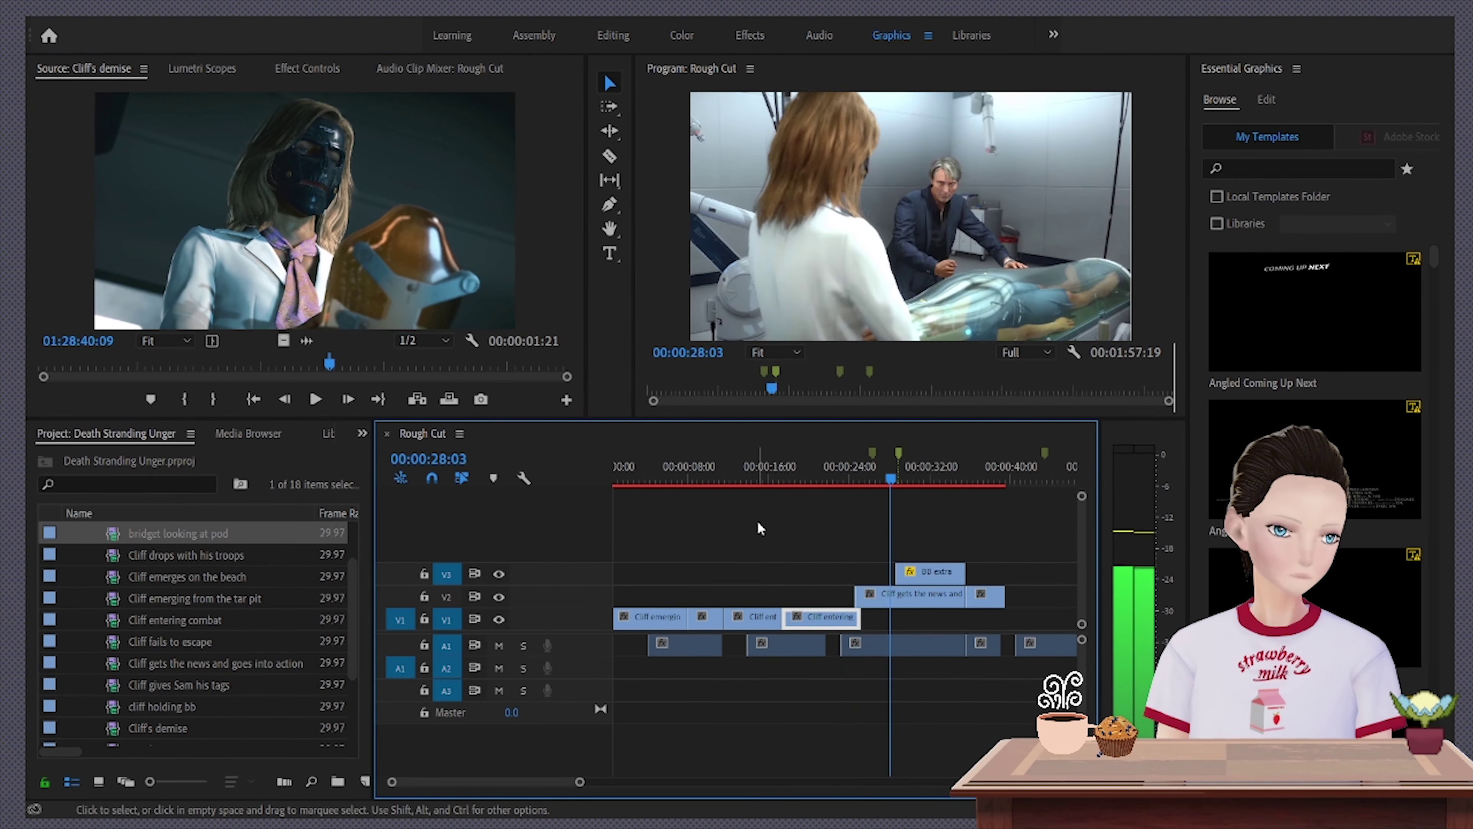
click(450, 223)
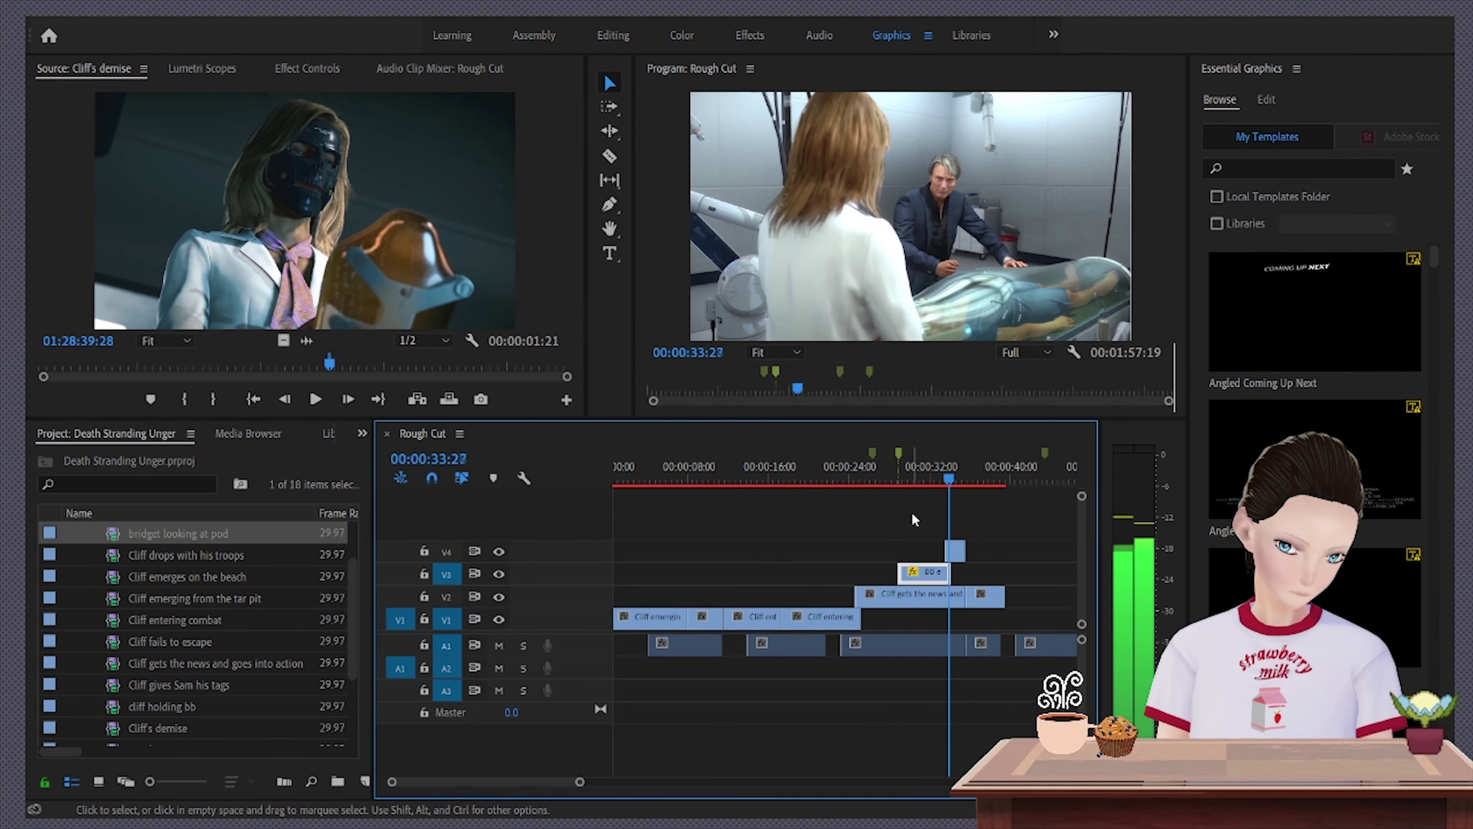
click(959, 551)
Enlarge the Source and Program monitors above the timeline and review the lab scene edit around "BB extra"
drag(838, 419, 837, 614)
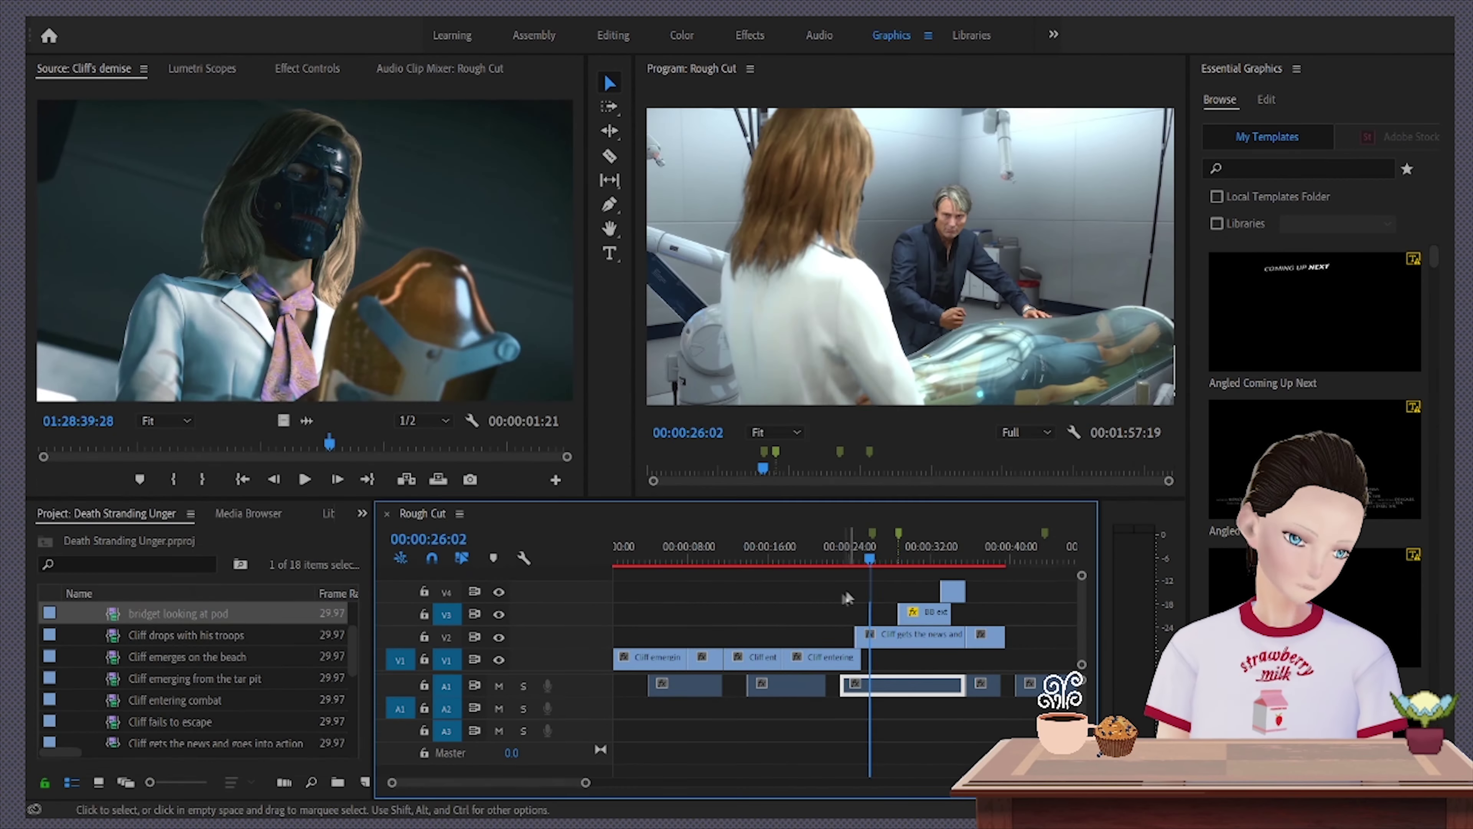
click(922, 696)
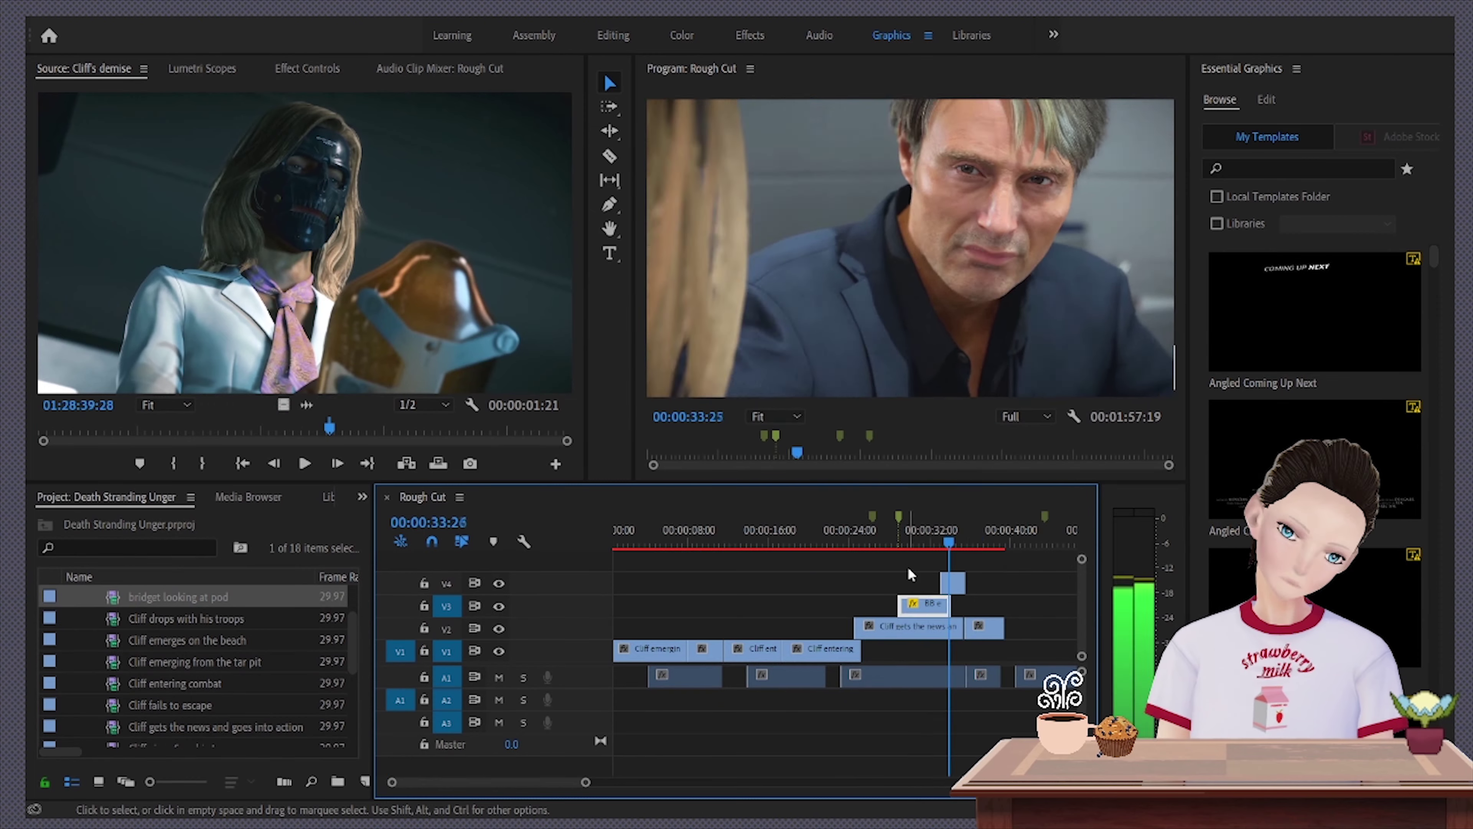
key(=)
click(825, 583)
key(=)
key(=)
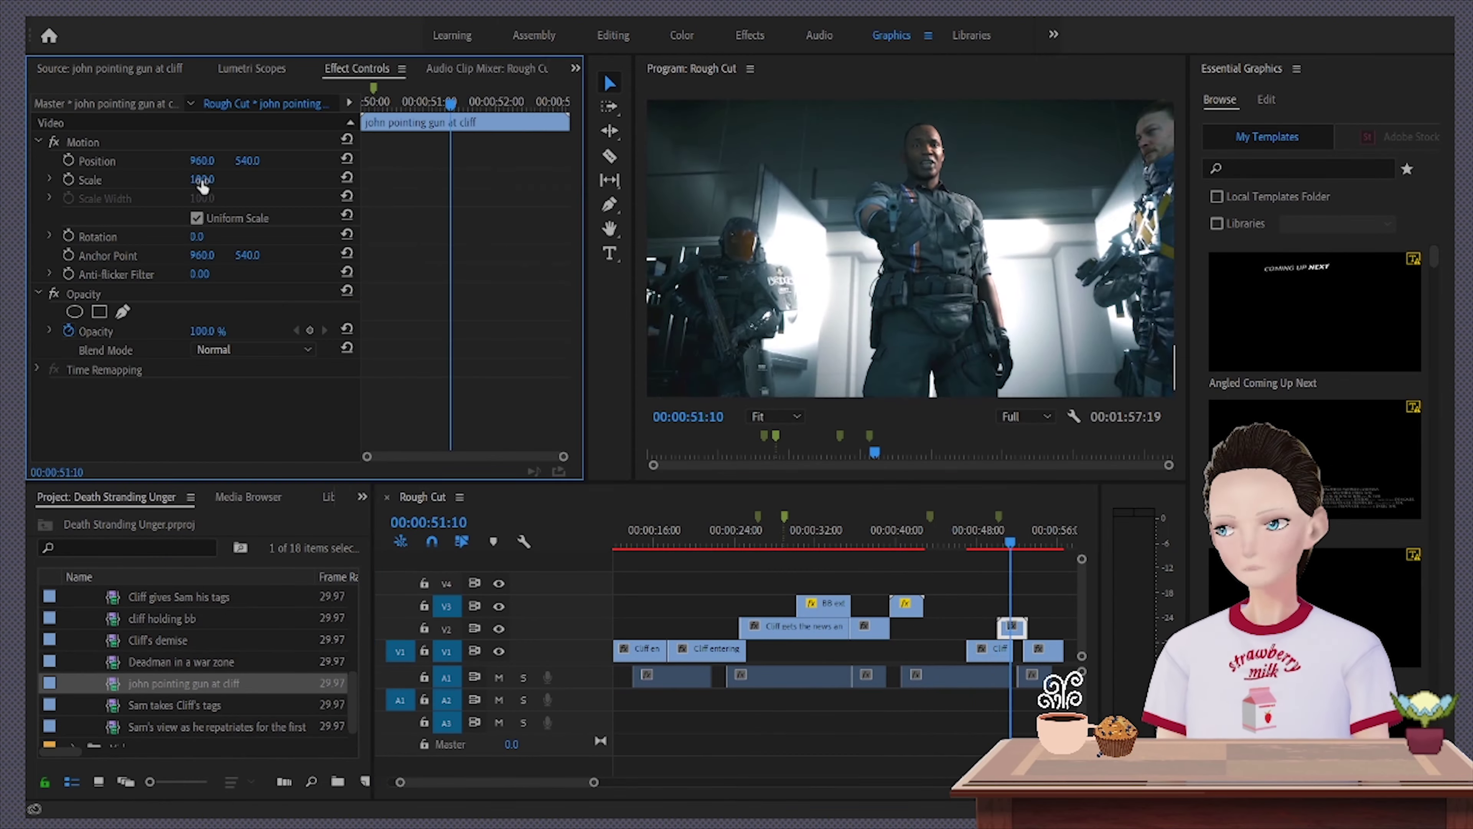
Reframe the second "Cliff gets the news and goes into action" lab clip on V1 with Position 1487.0, 540.0 and Scale 155.0
click(990, 650)
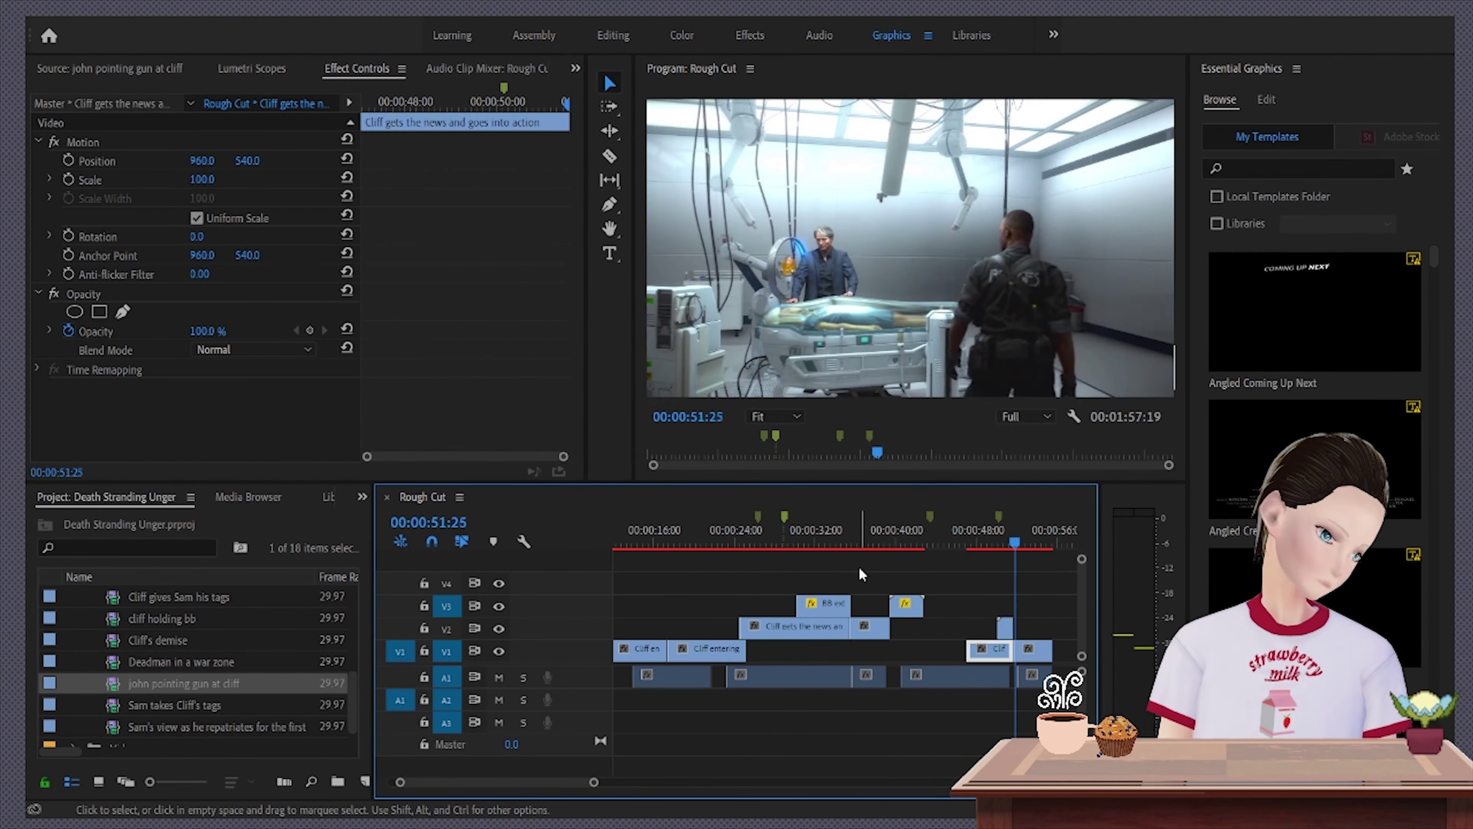
drag(905, 243, 932, 246)
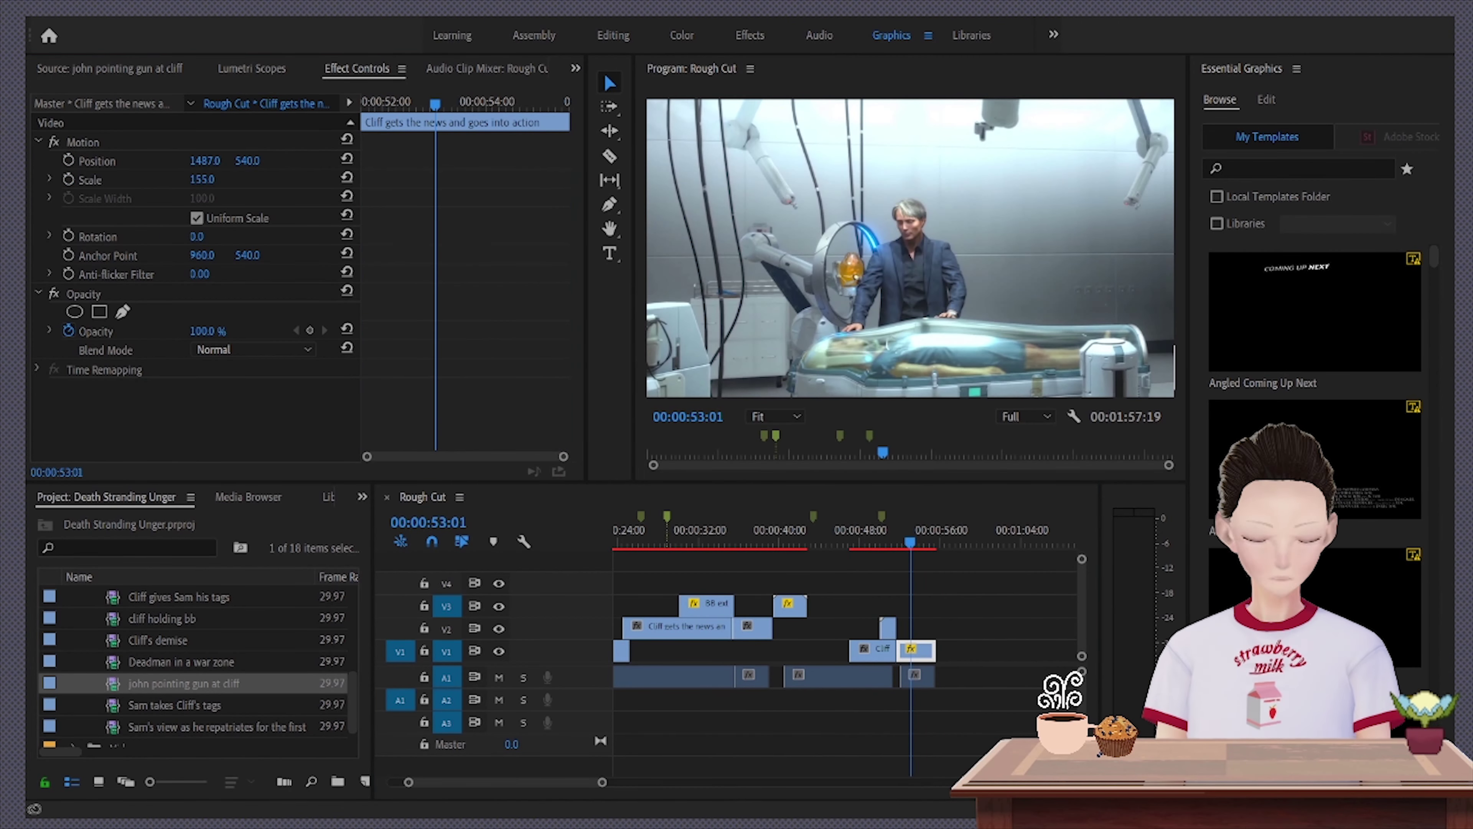
Open the "Cliff's demise" subclip and place its 00:00:08:27 section of soldiers aiming at Cliff on V3
click(110, 68)
double_click(158, 639)
key(space)
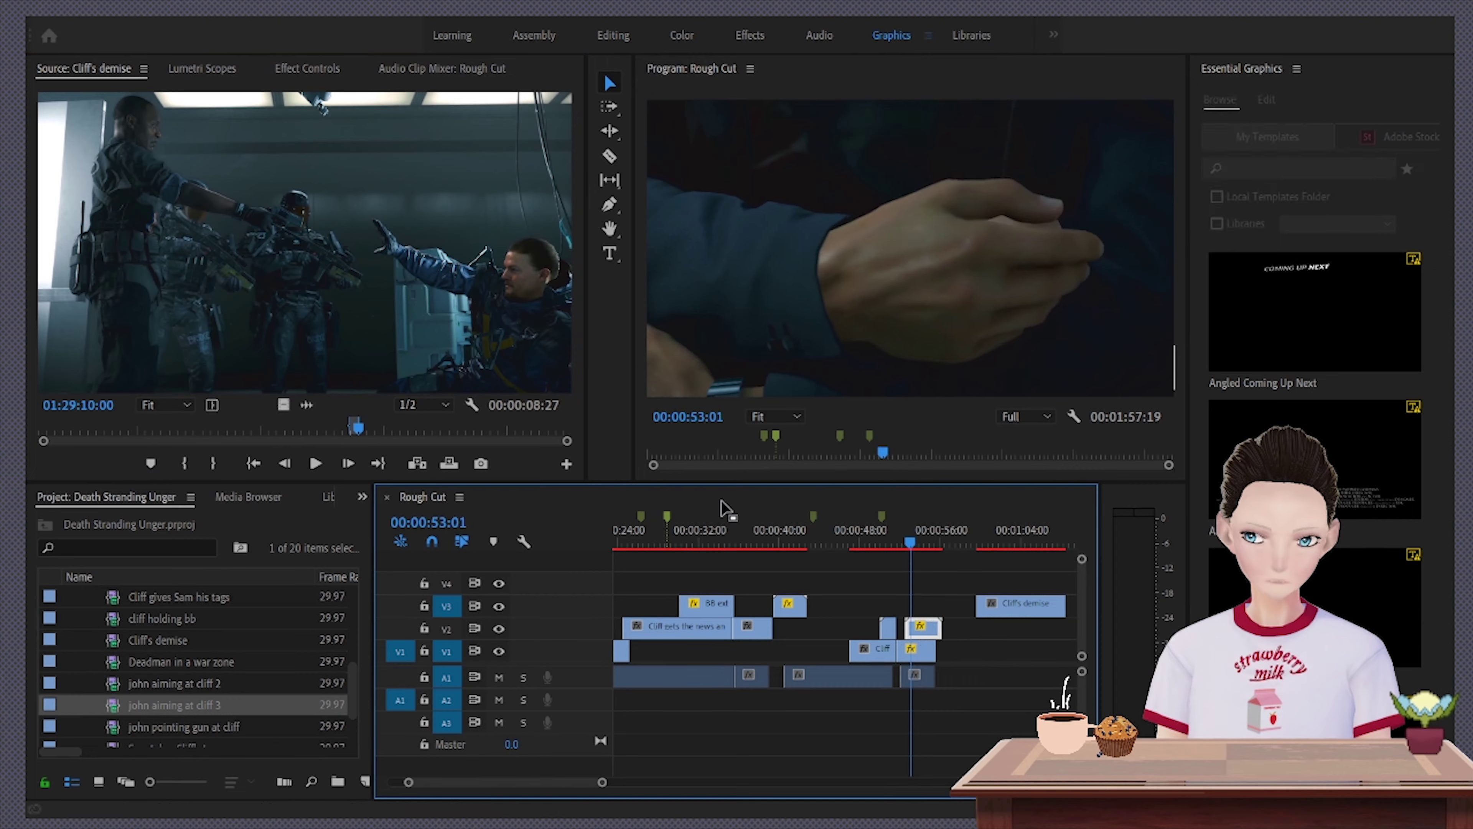
Move the "Cliff's demise" clip to V4 over the lab scene and tighten the "cliff holding bb" clip on V2
click(949, 543)
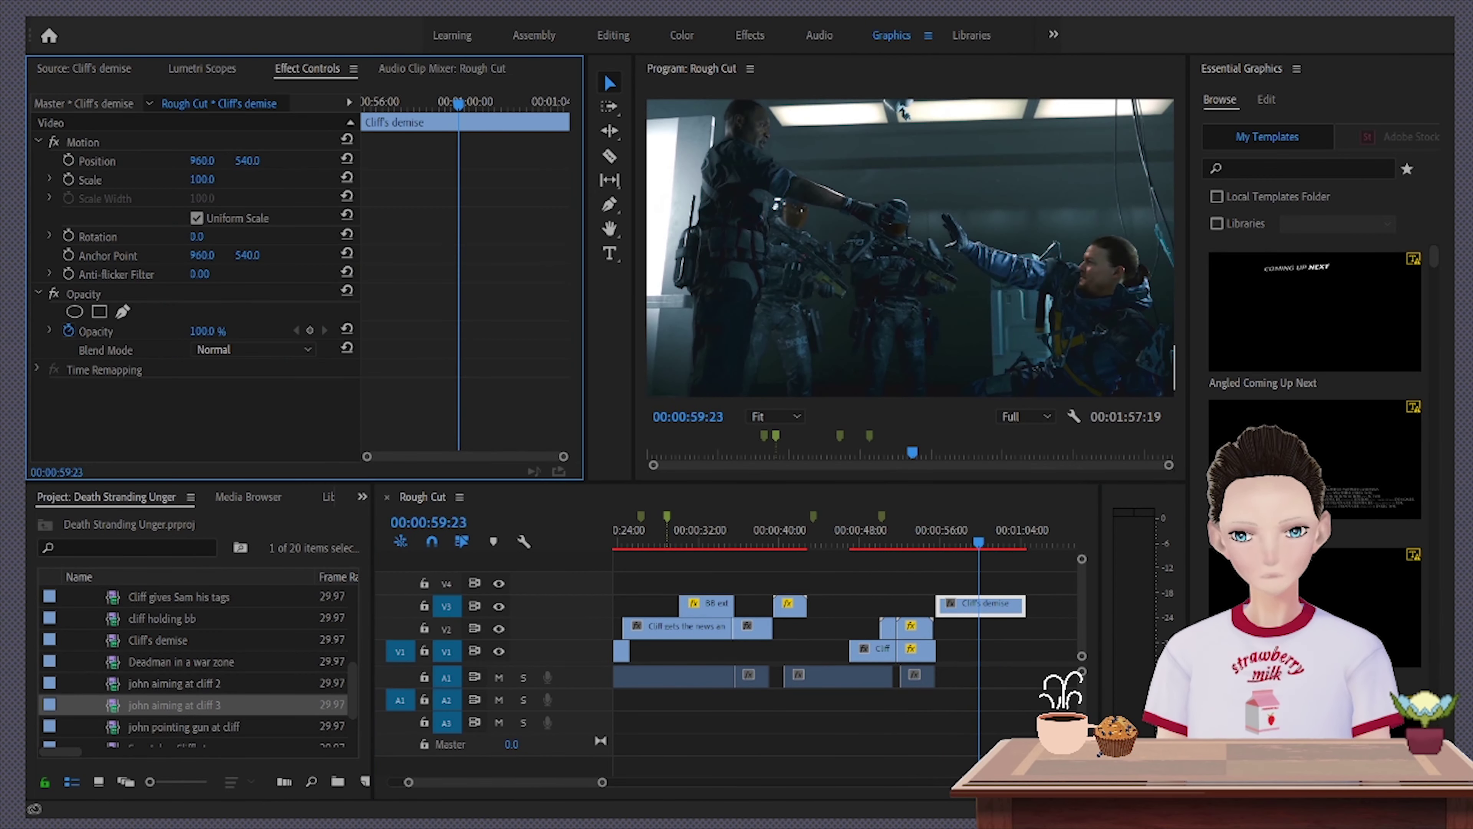
click(908, 537)
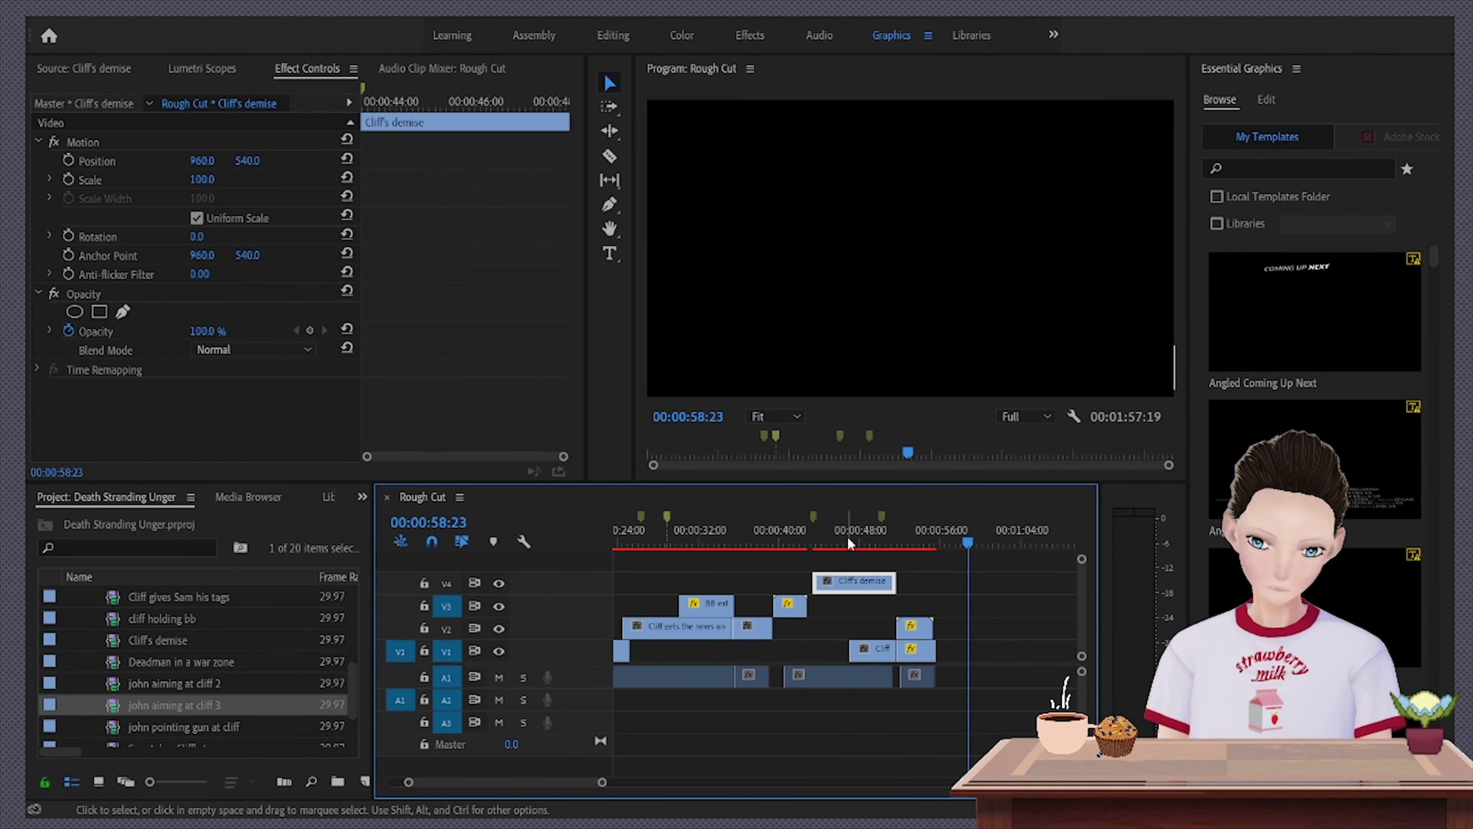
click(916, 629)
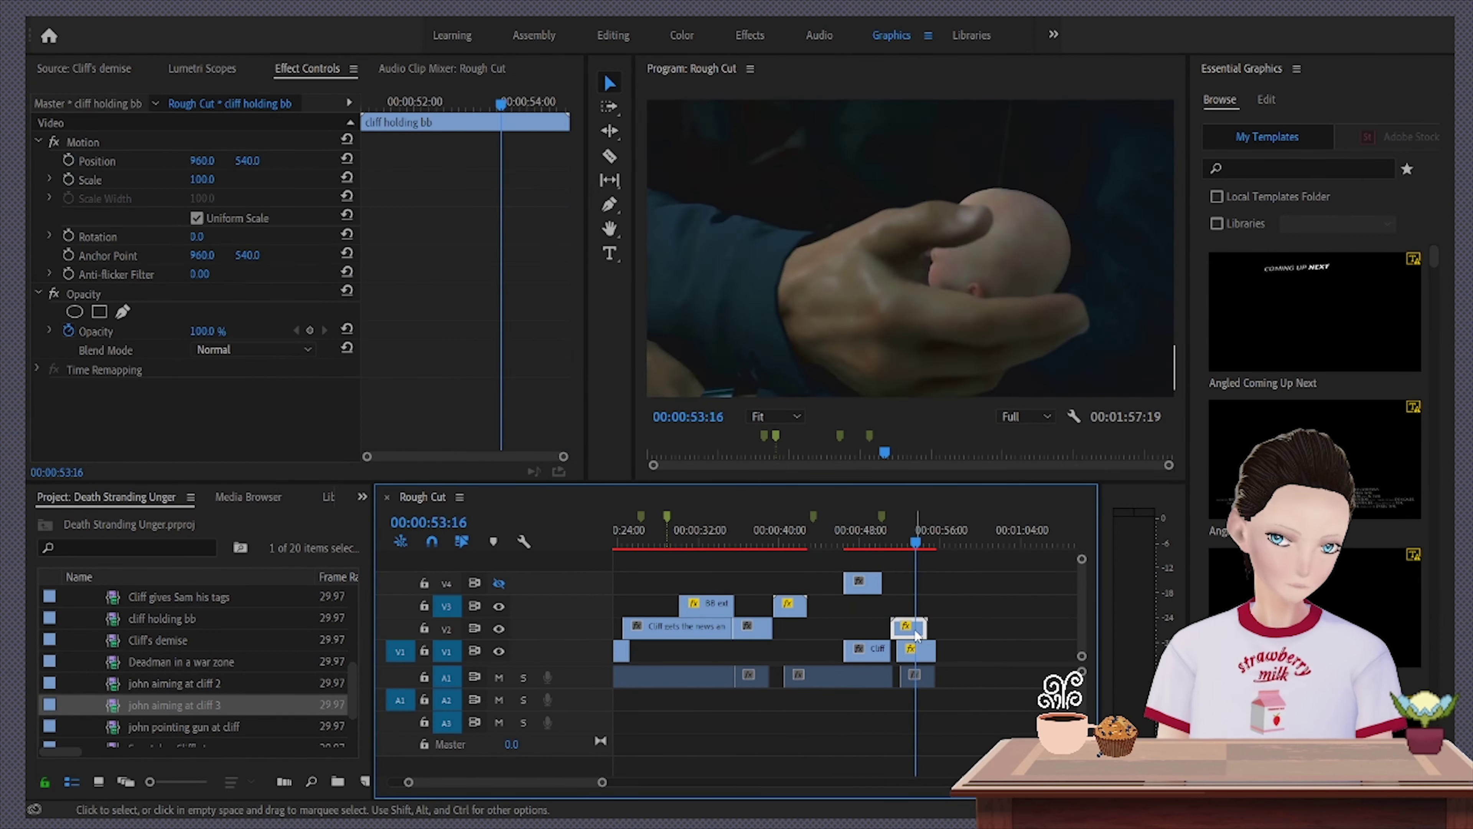
drag(850, 544, 916, 543)
drag(922, 650, 926, 655)
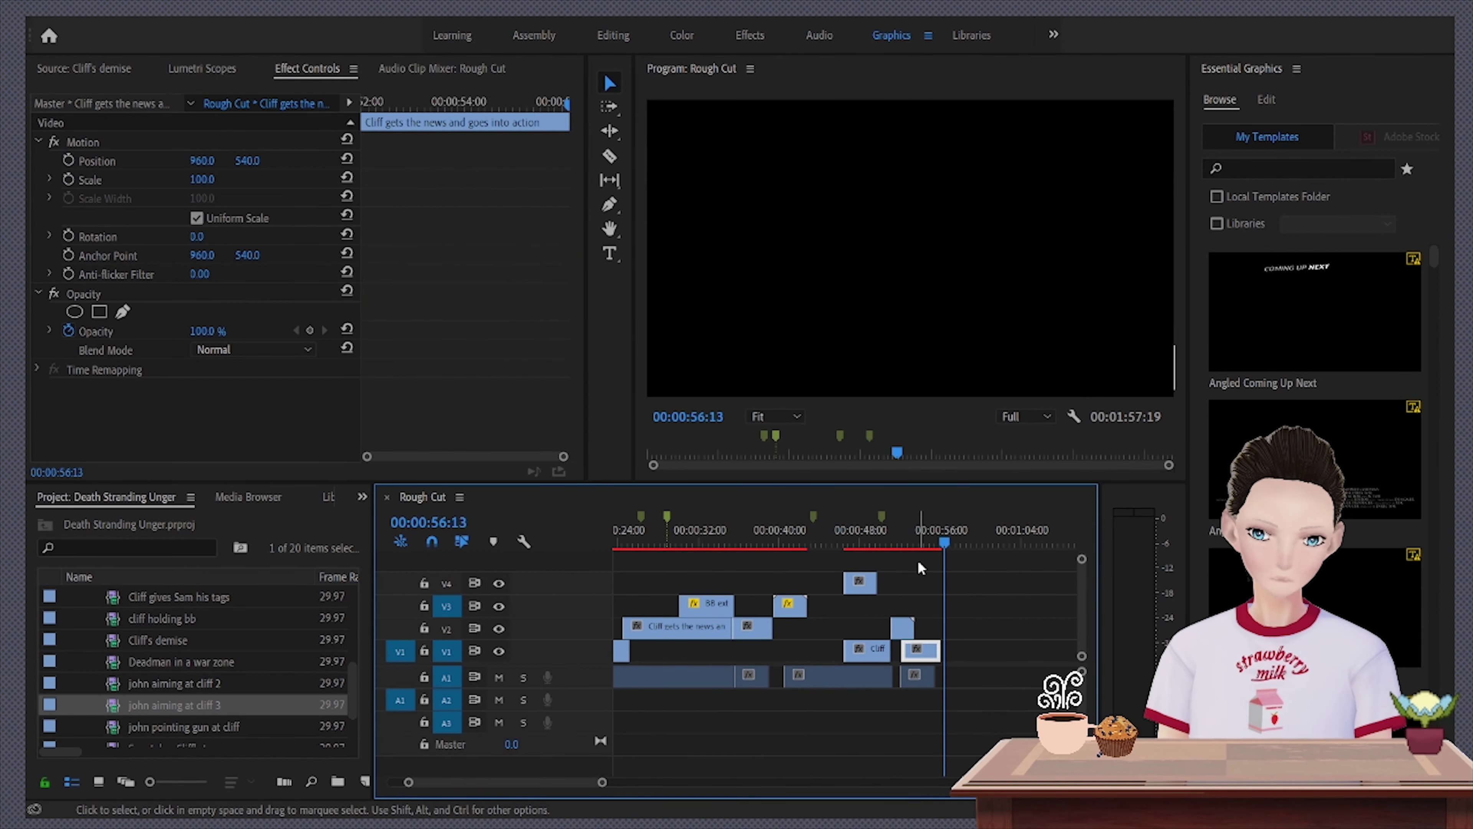
Open the full cutscenes video from the Video bin and add the beach shot of the masked man aiming a gun to the sequence
double_click(827, 675)
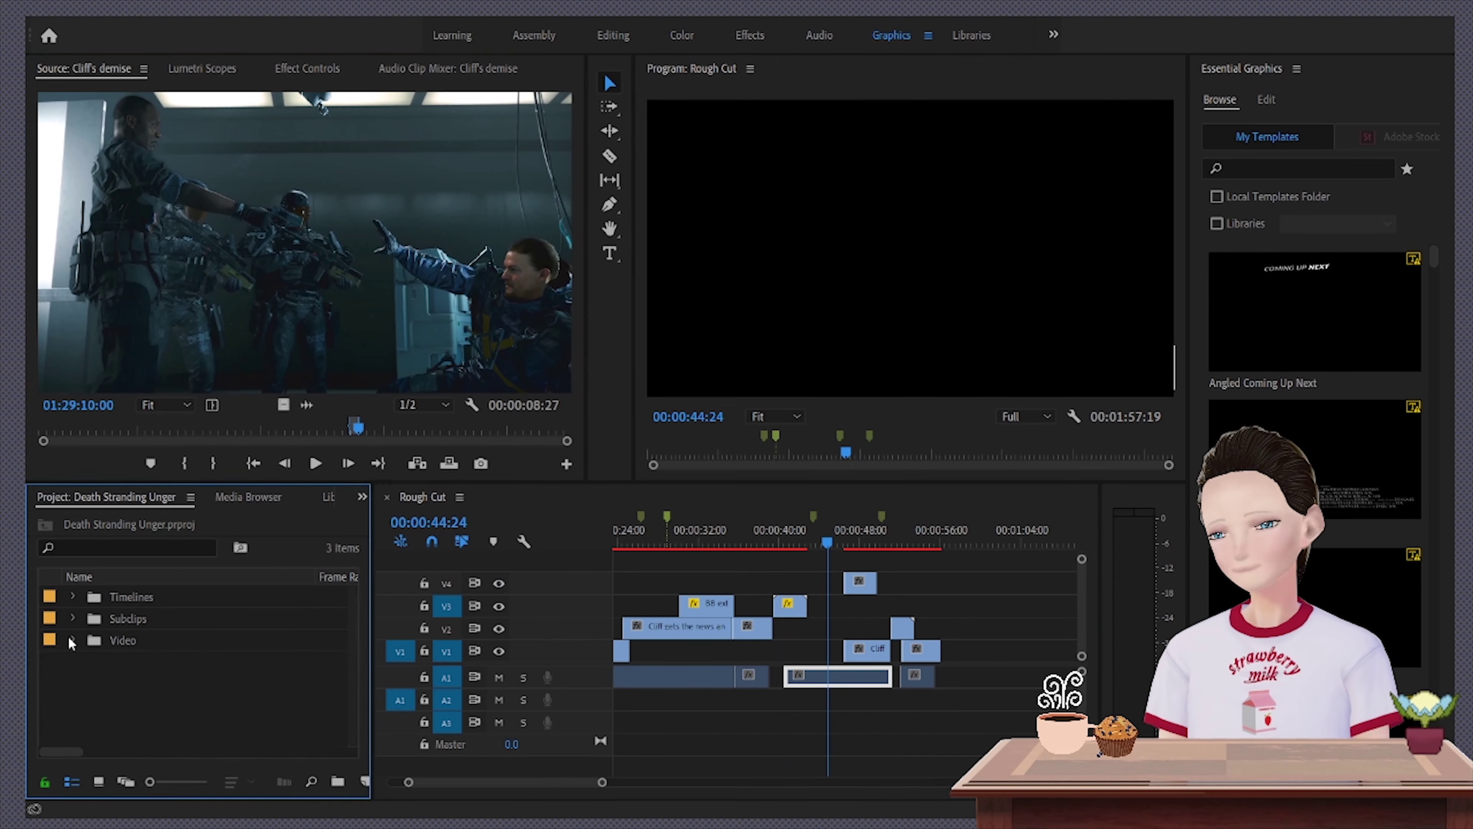
click(71, 640)
double_click(208, 661)
key(space)
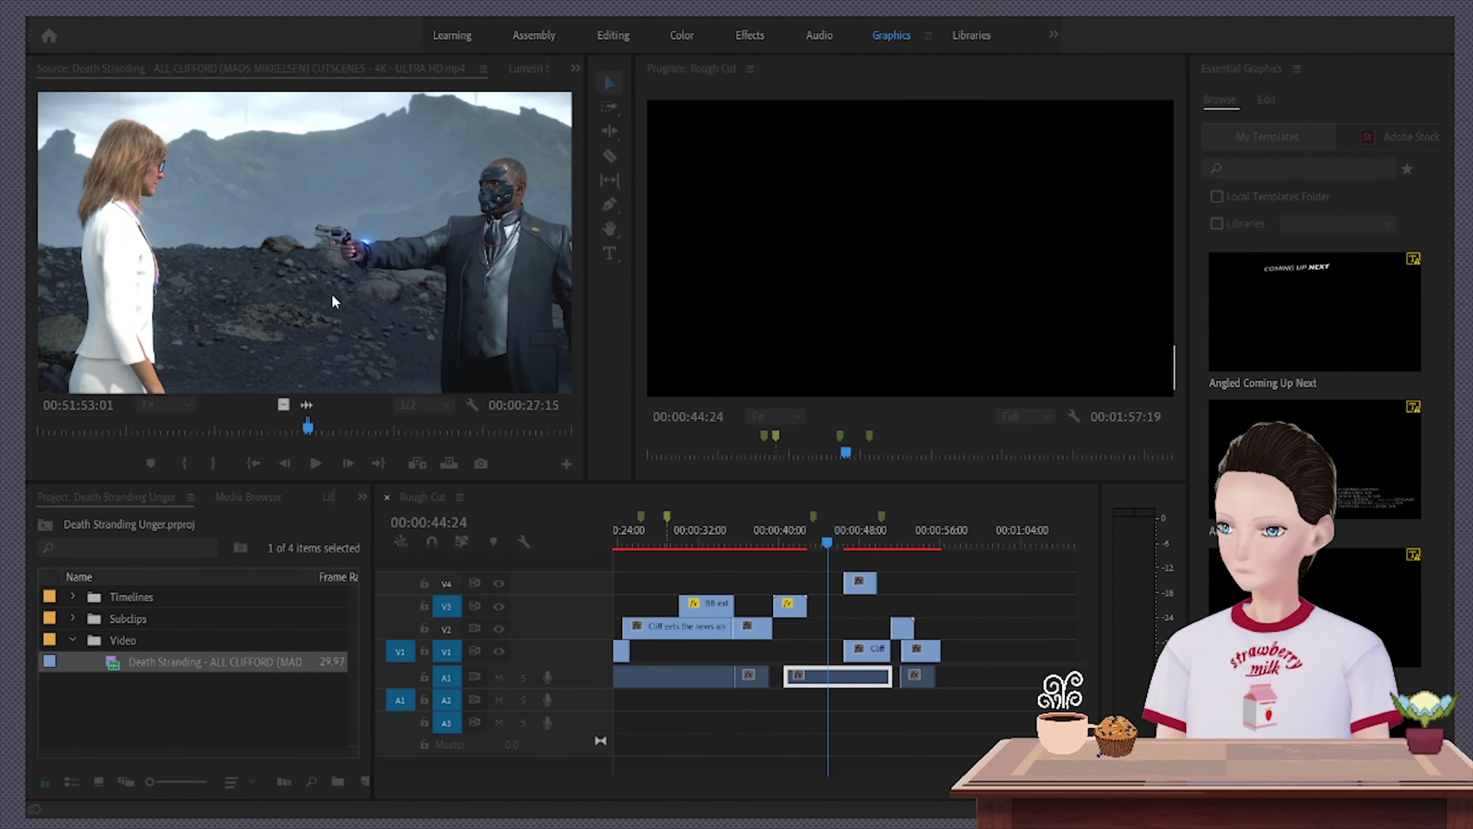
drag(304, 243, 822, 626)
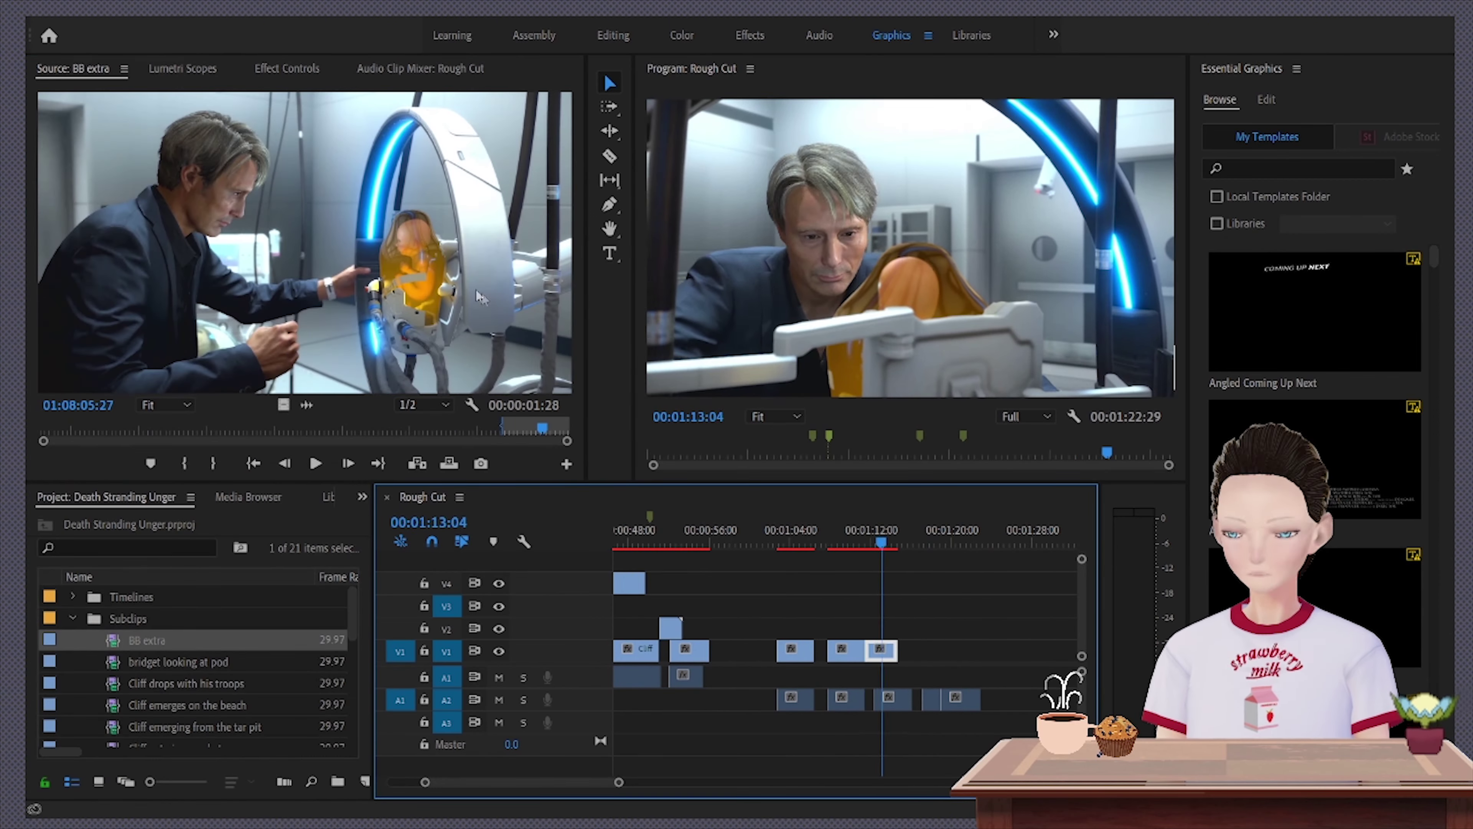
Scrub through the "Cliff fails to escape" subclip to look for shots for the escape part of the sequence
click(829, 544)
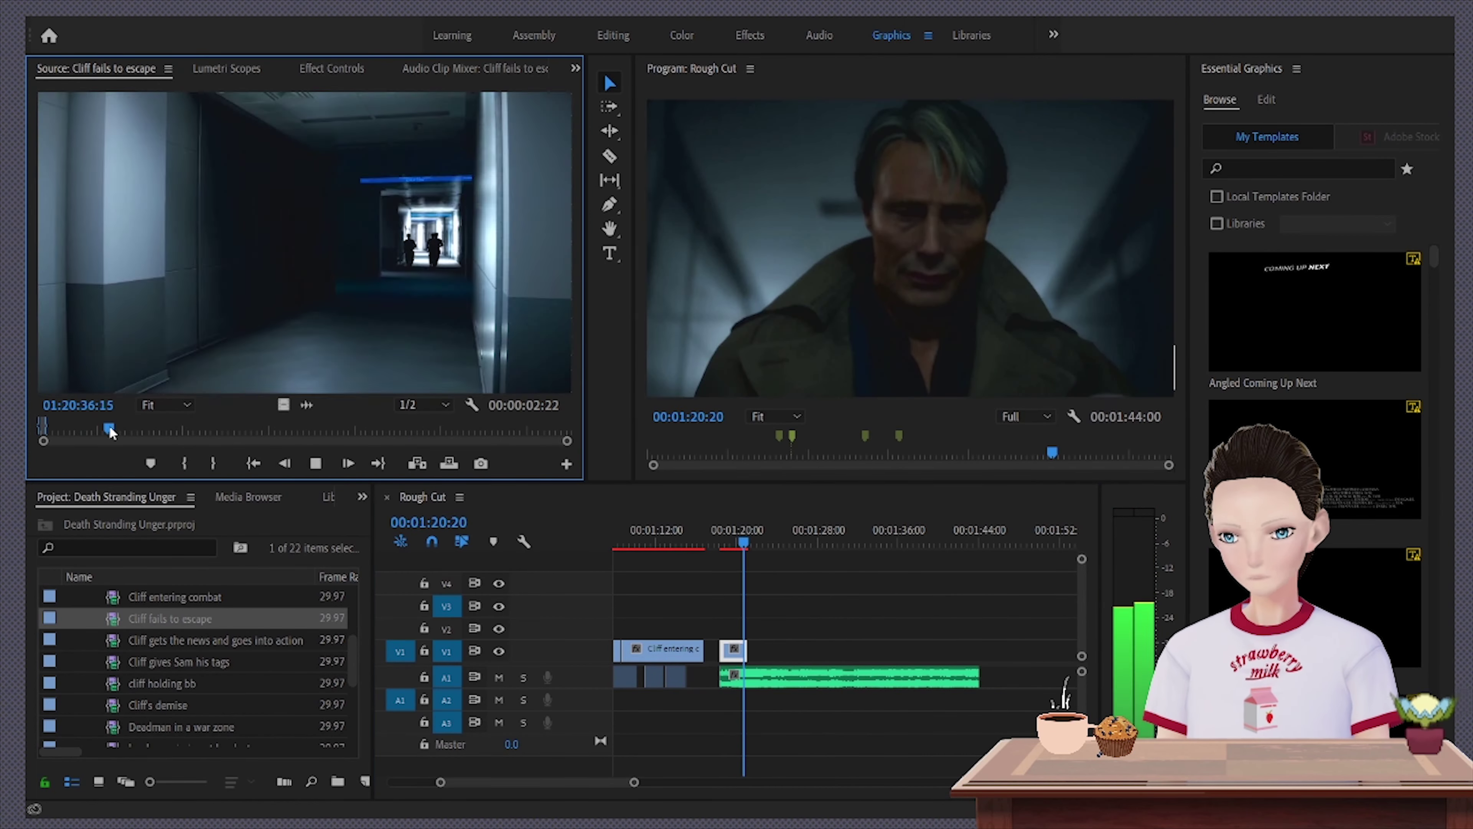
drag(175, 430, 214, 433)
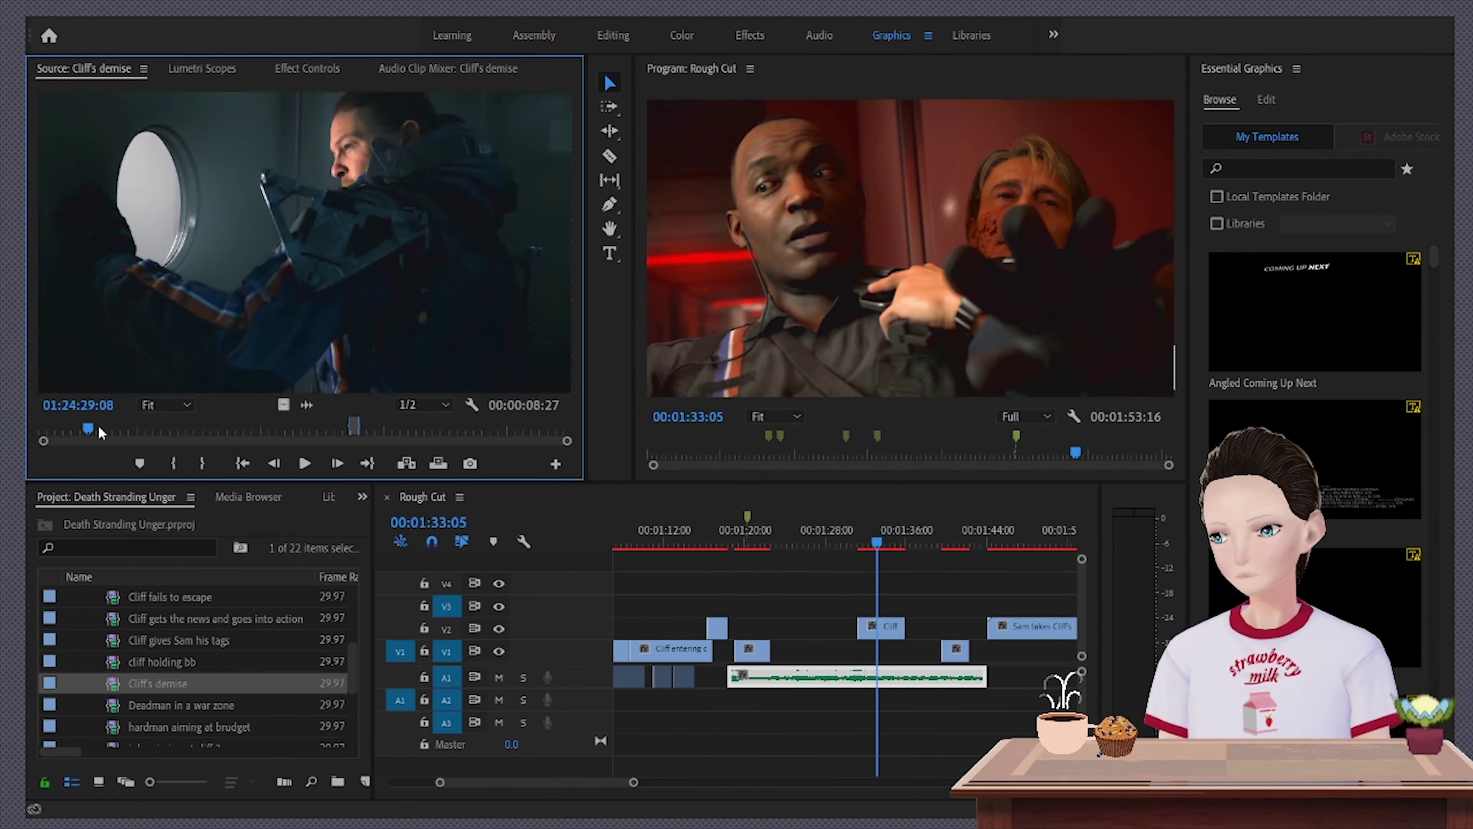
Add the shots of Cliff holding the pod and aiming the gun from "Cliff's demise" to the sequence
drag(99, 432, 157, 430)
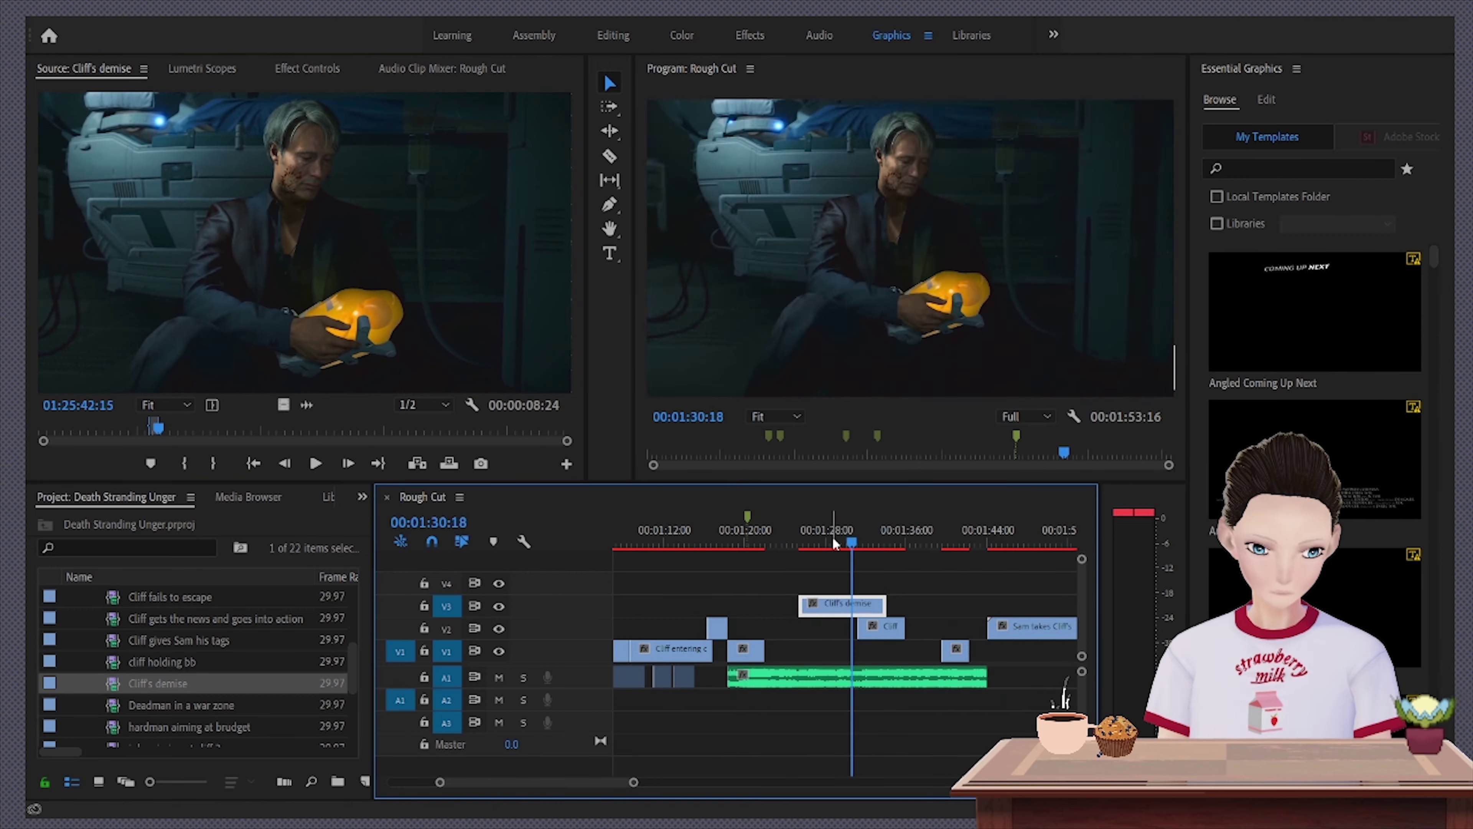
click(204, 429)
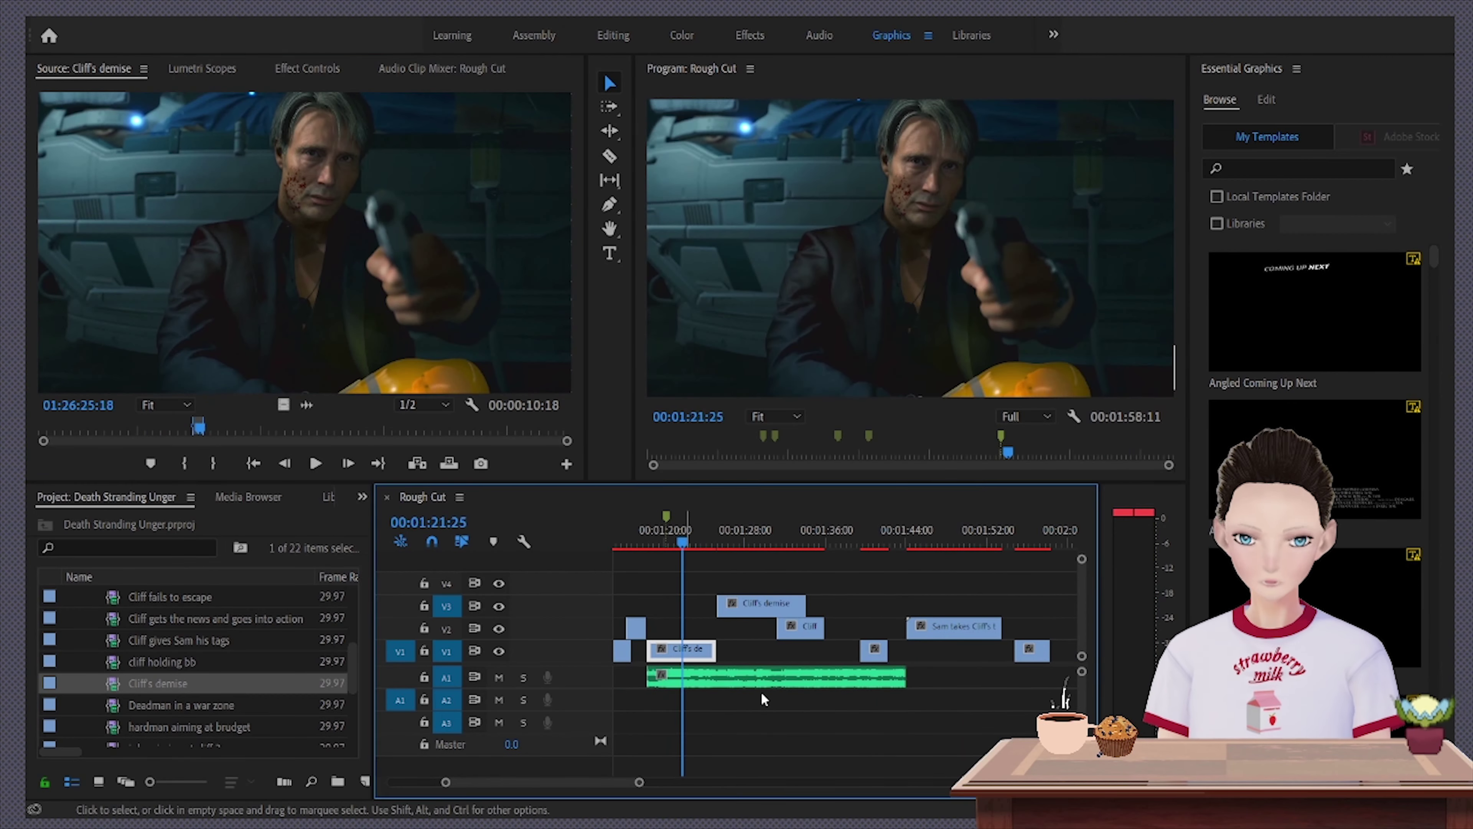
Move the "Cliff fails to escape" clip from V1 to V4 and inspect the sequence's "Cliff's demise" clip in the Source Monitor
click(649, 547)
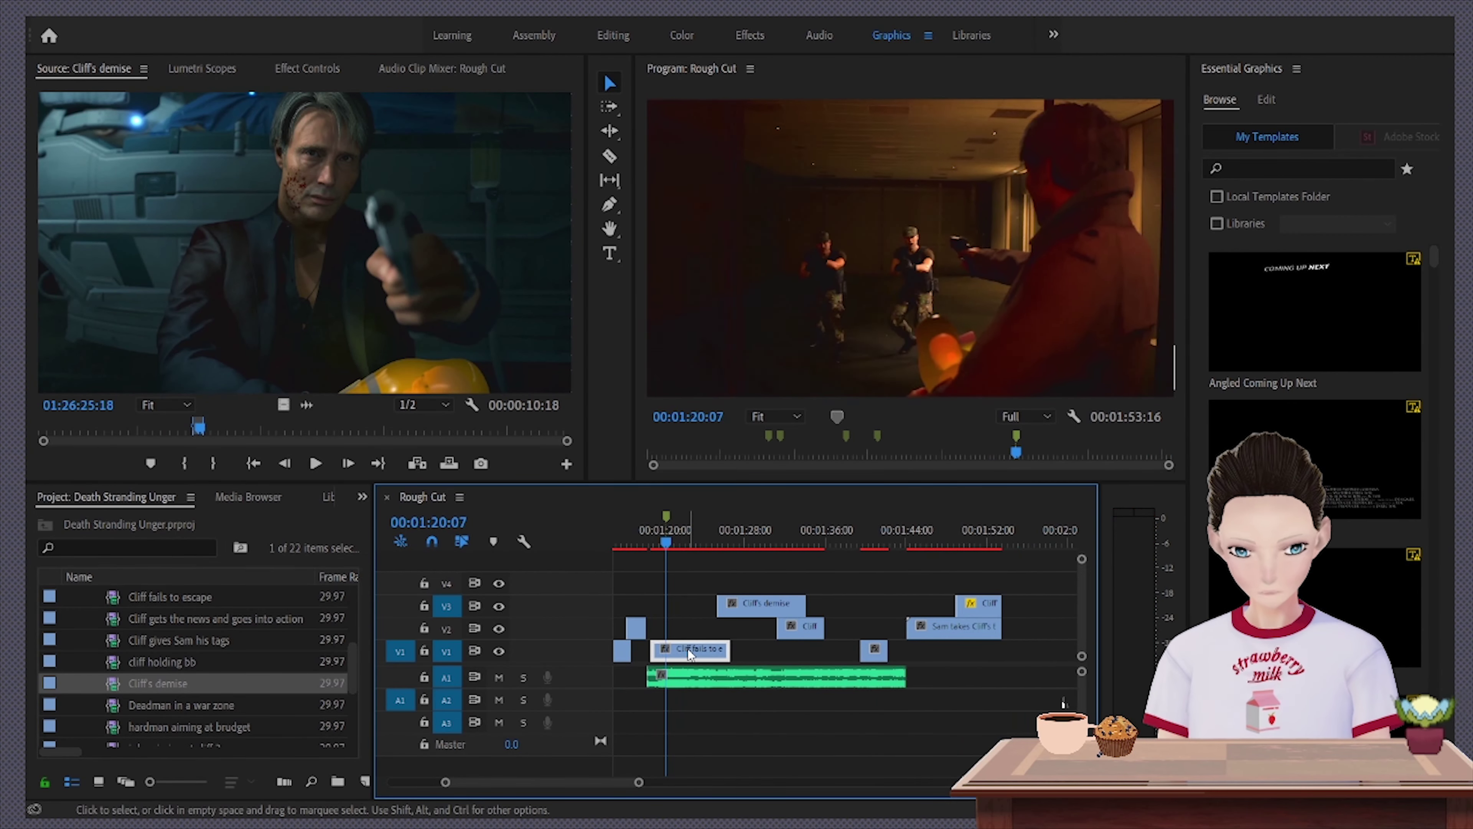
drag(690, 655, 887, 539)
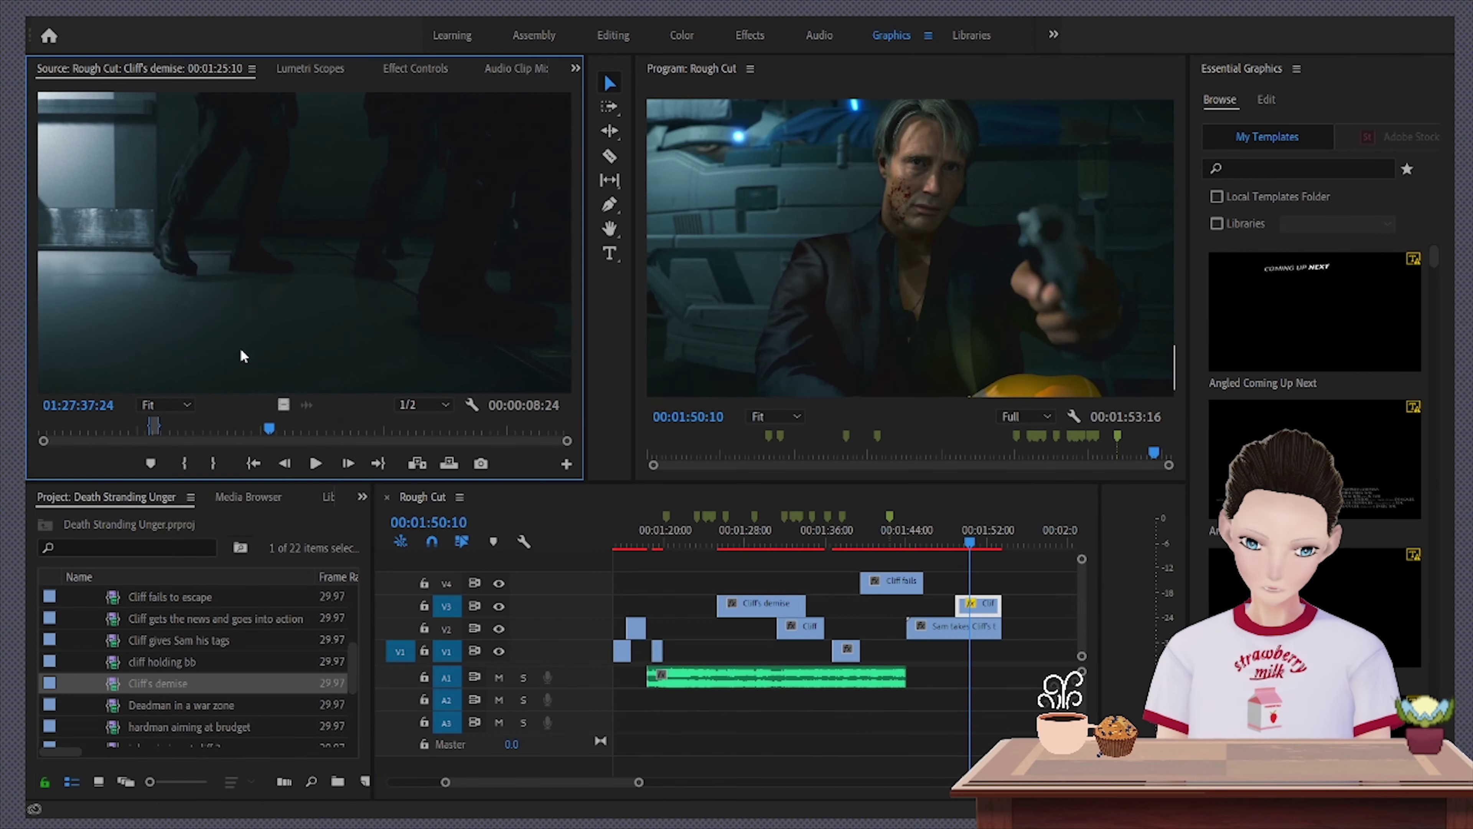
click(401, 297)
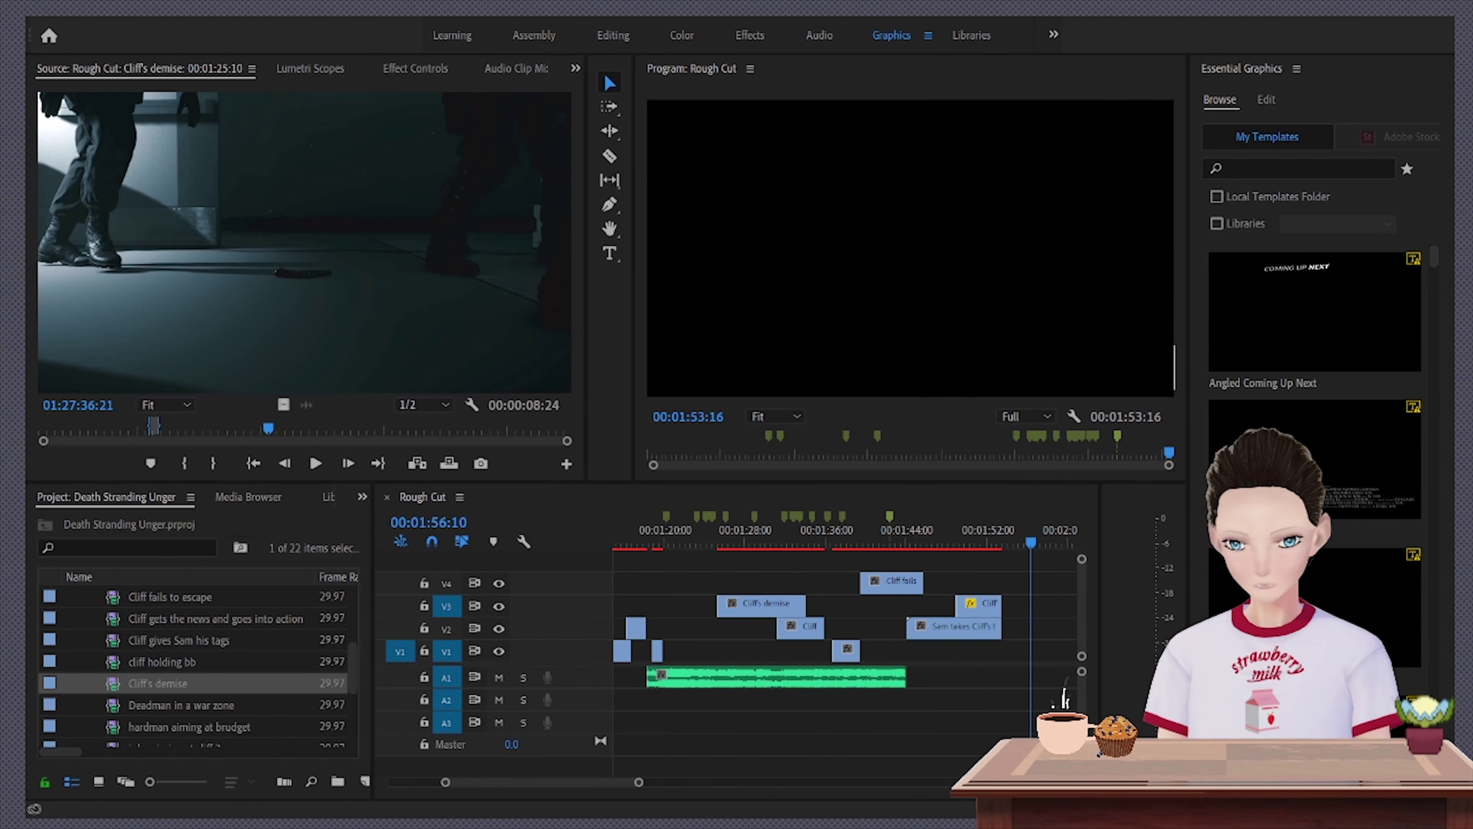
Add the shot of Cliff aiming his rifle at the woman from "Cliff emerges on the beach" to V1 around 00:01:21
drag(267, 429, 235, 428)
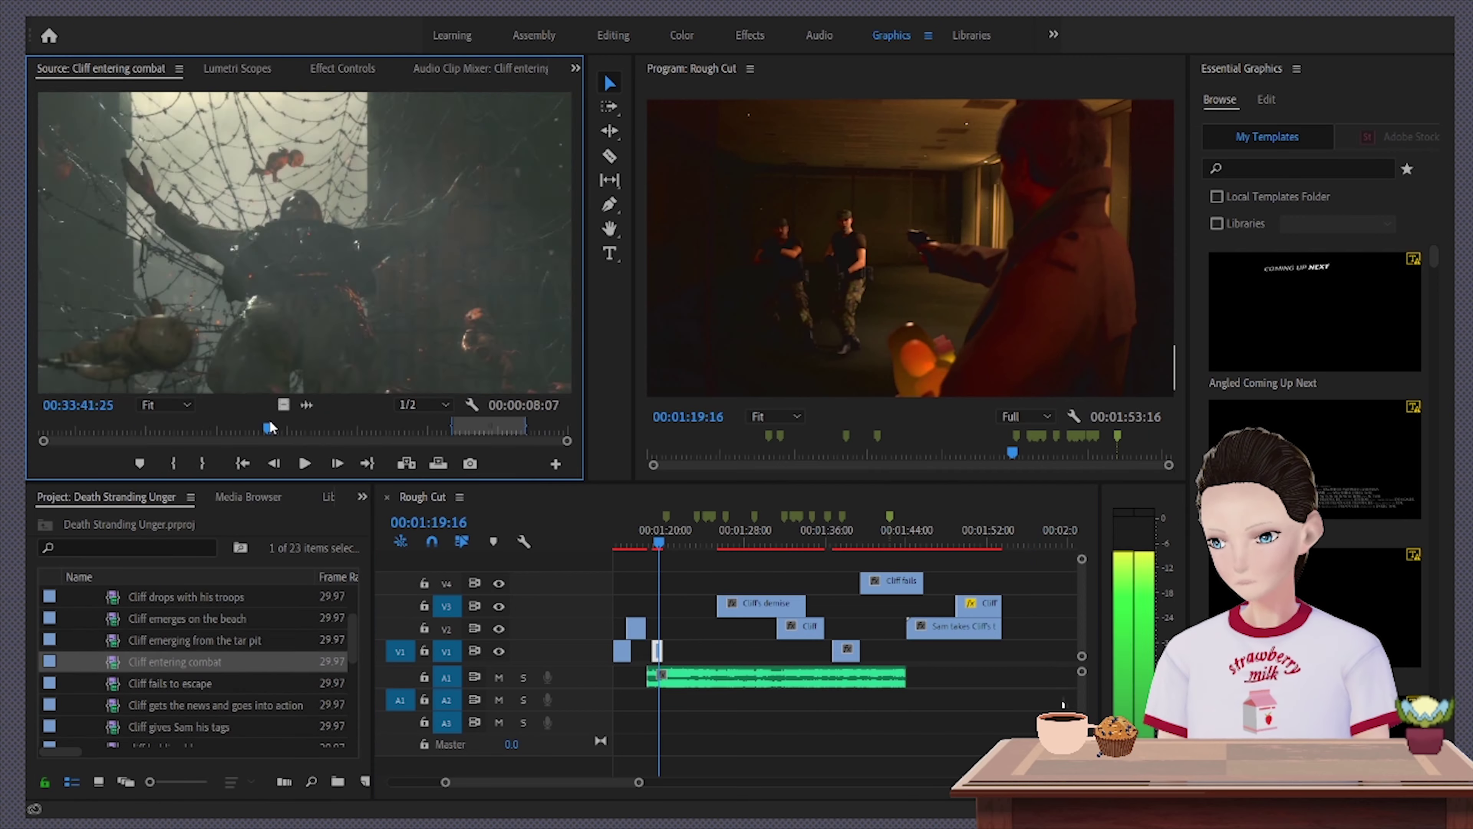
click(436, 436)
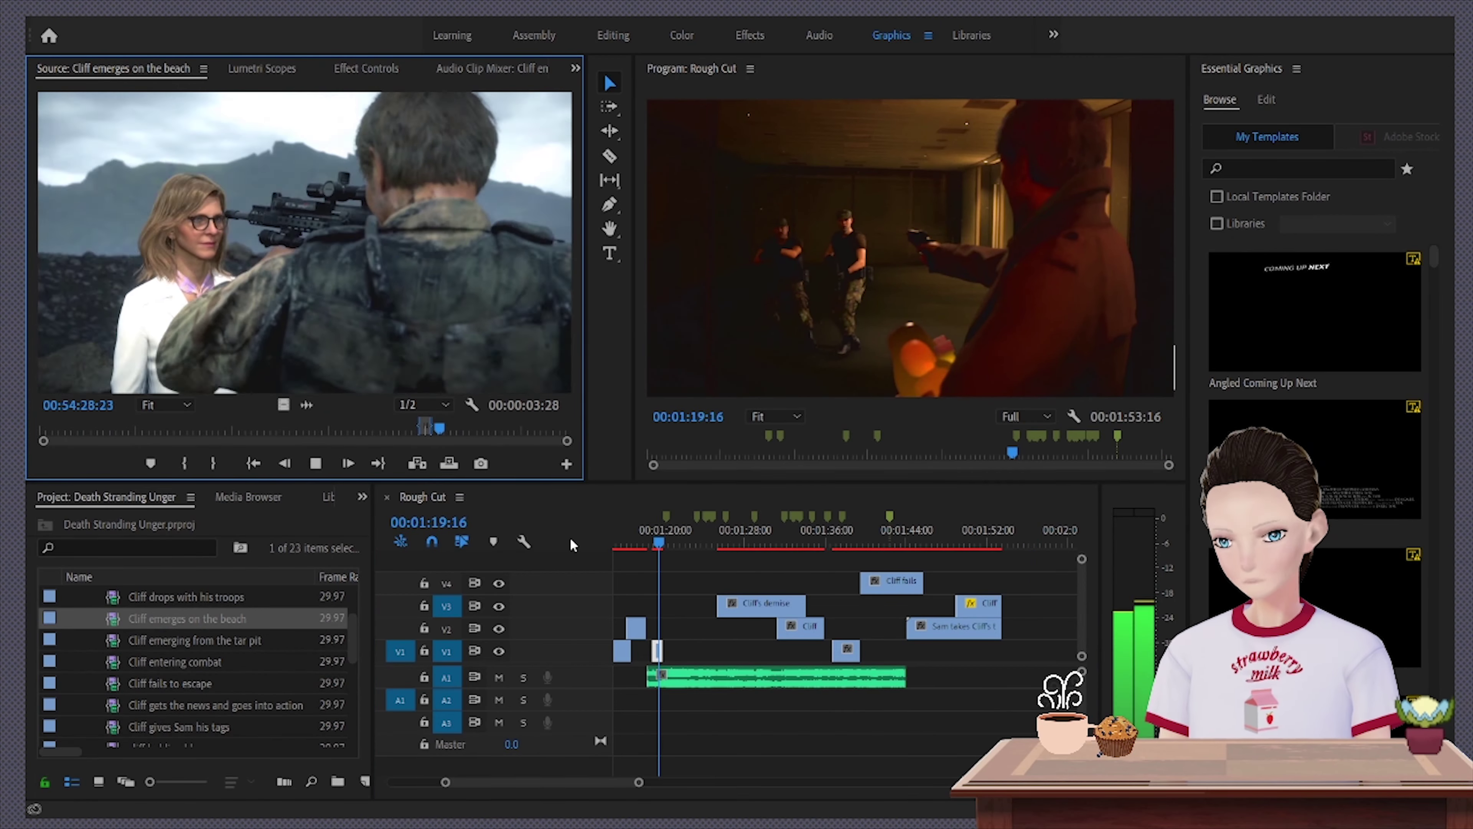
click(679, 546)
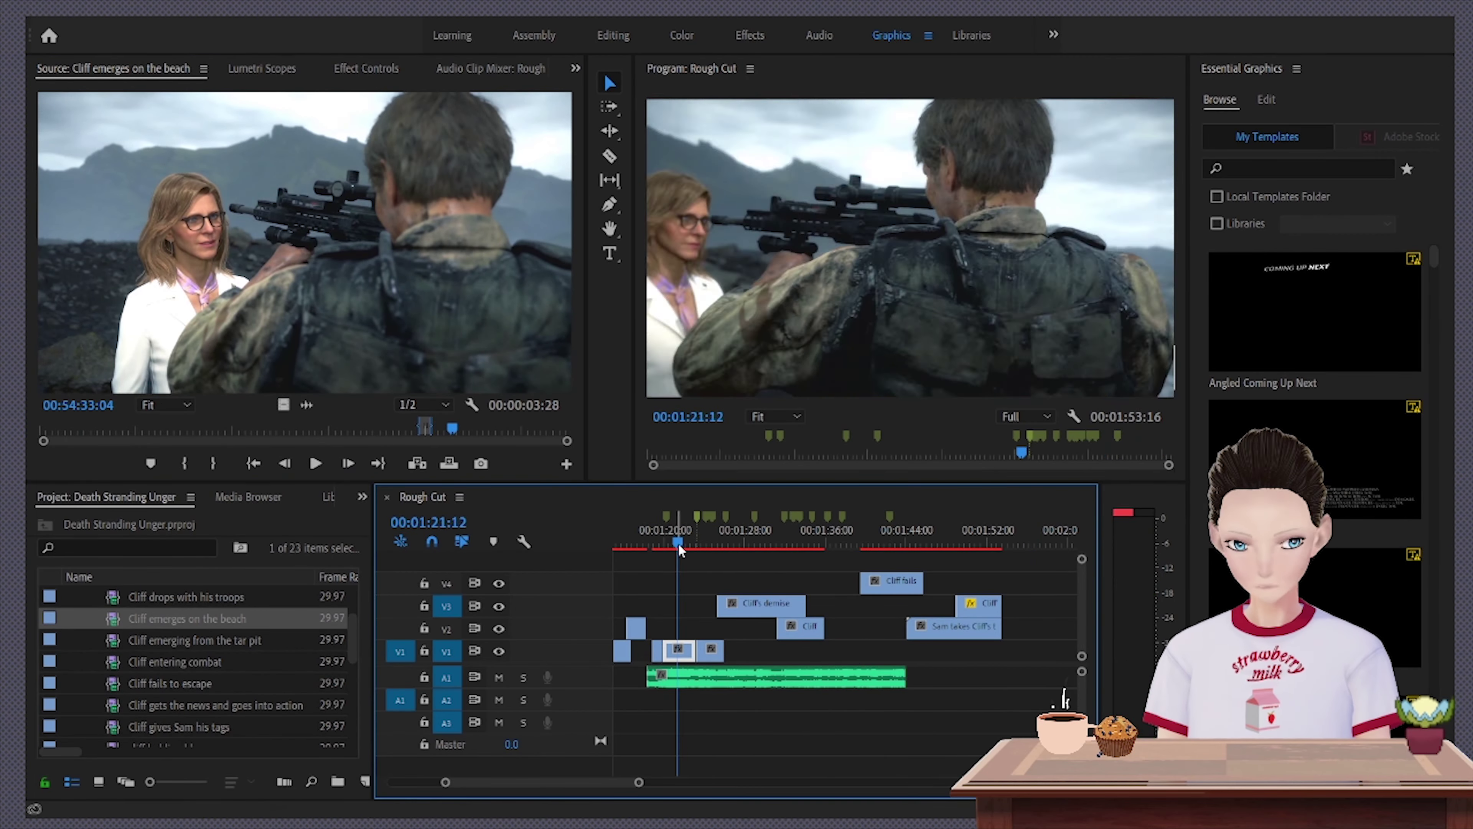
drag(679, 546, 782, 549)
key(=)
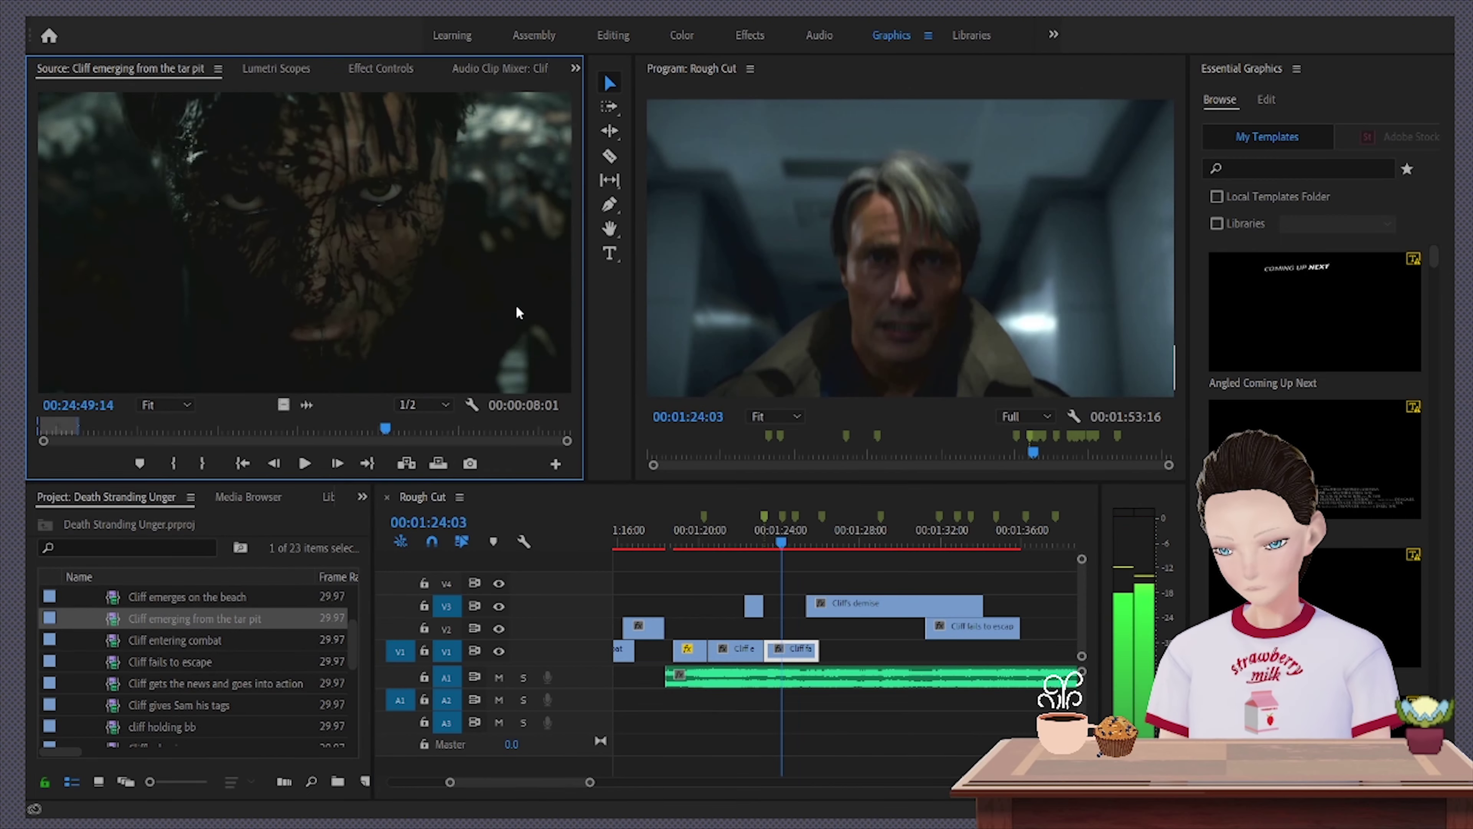
Layer the tar-covered face close-up from "Cliff emerging from the tar pit" above V1 and look through "cliff holding bb" and "Cliff gives Sam his tags"
drag(513, 313, 811, 605)
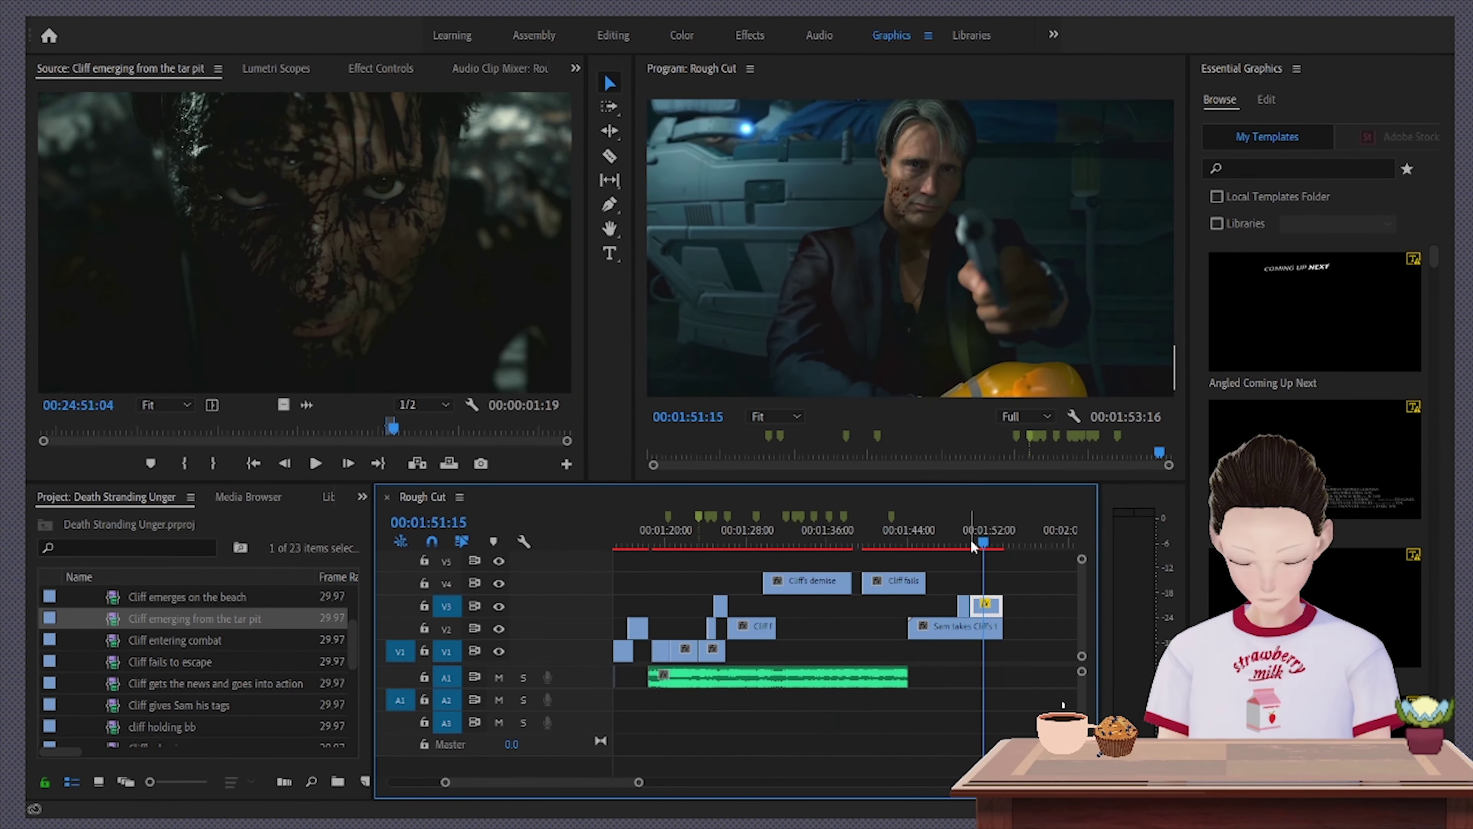
mouse_move(742, 548)
mouse_down()
mouse_move(761, 548)
mouse_move(750, 562)
mouse_up()
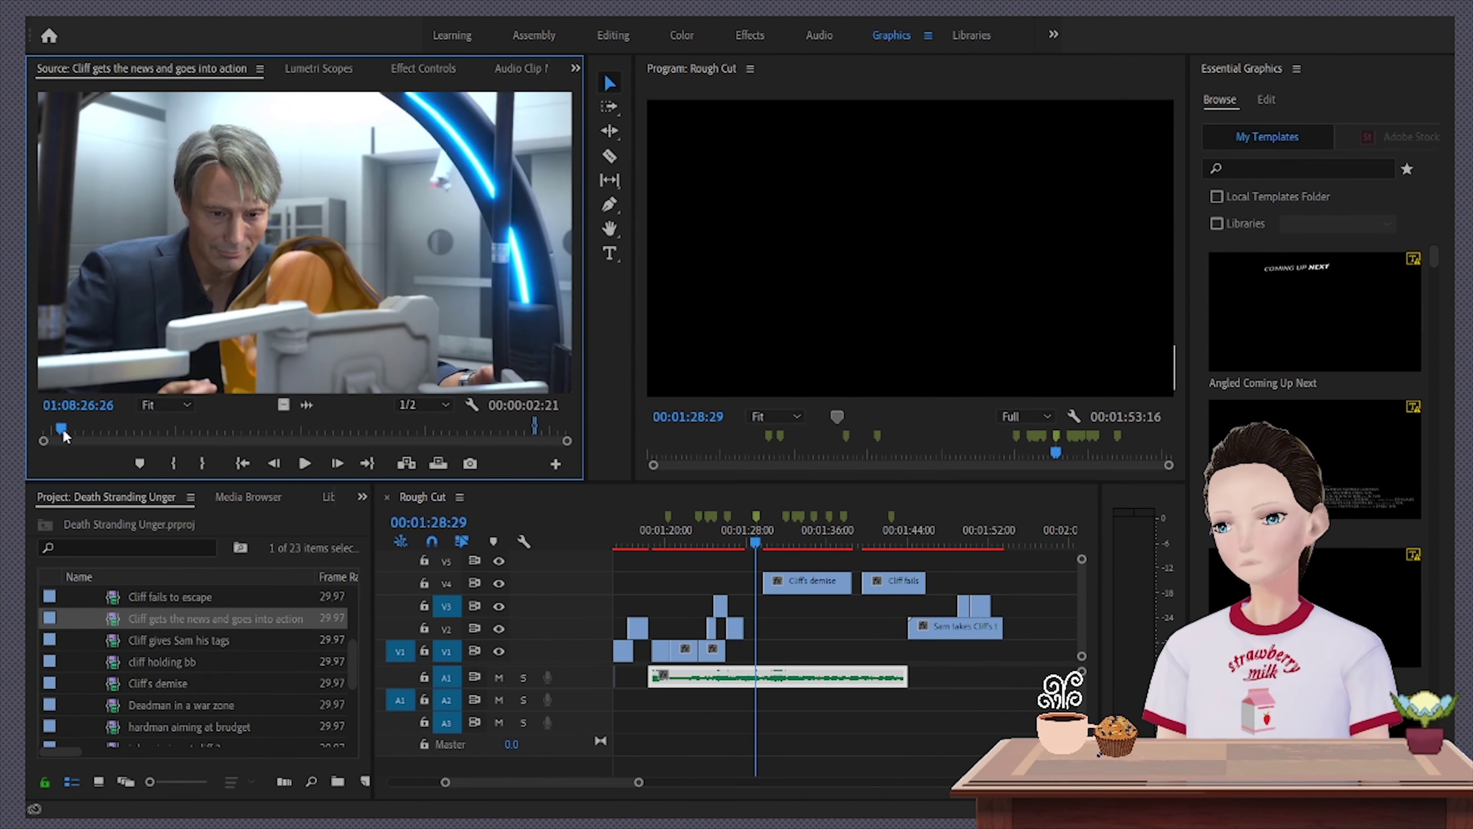
key(Down)
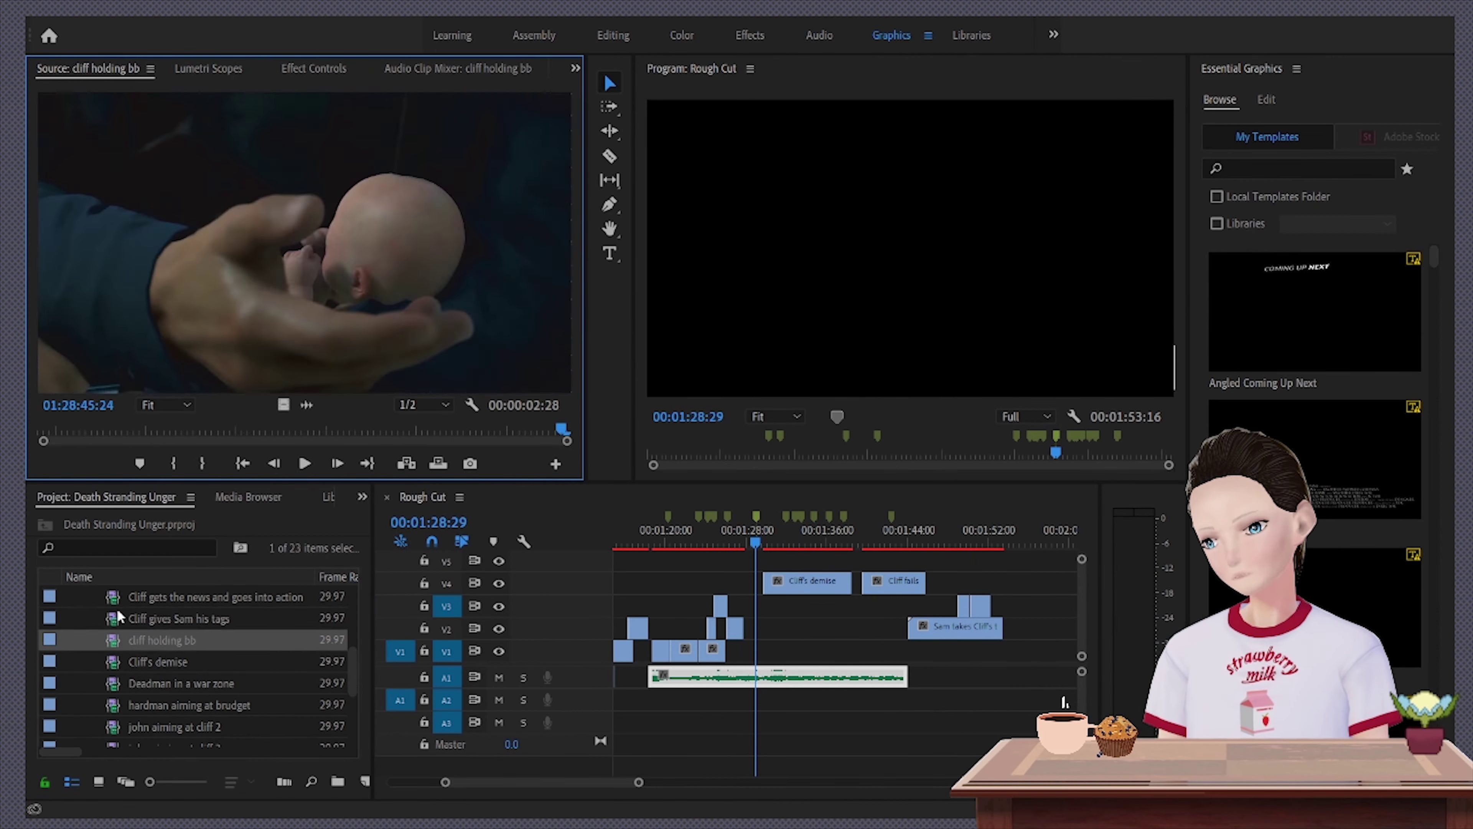
key(Up)
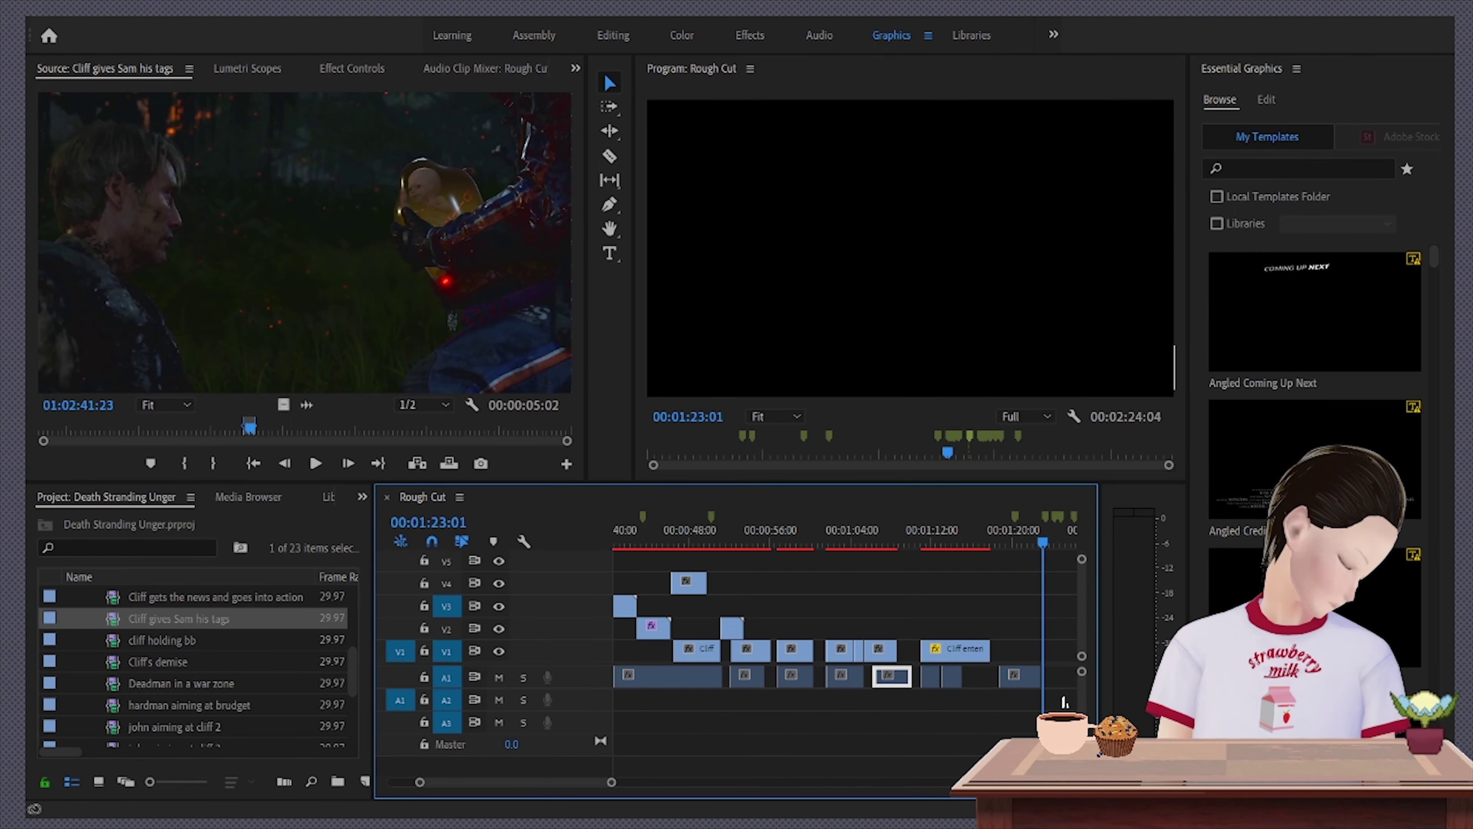
Return to the hospital scene and trim the V3 clip after the masked woman reaching for the pod, around 00:00:28
scroll(696, 558, left, 3)
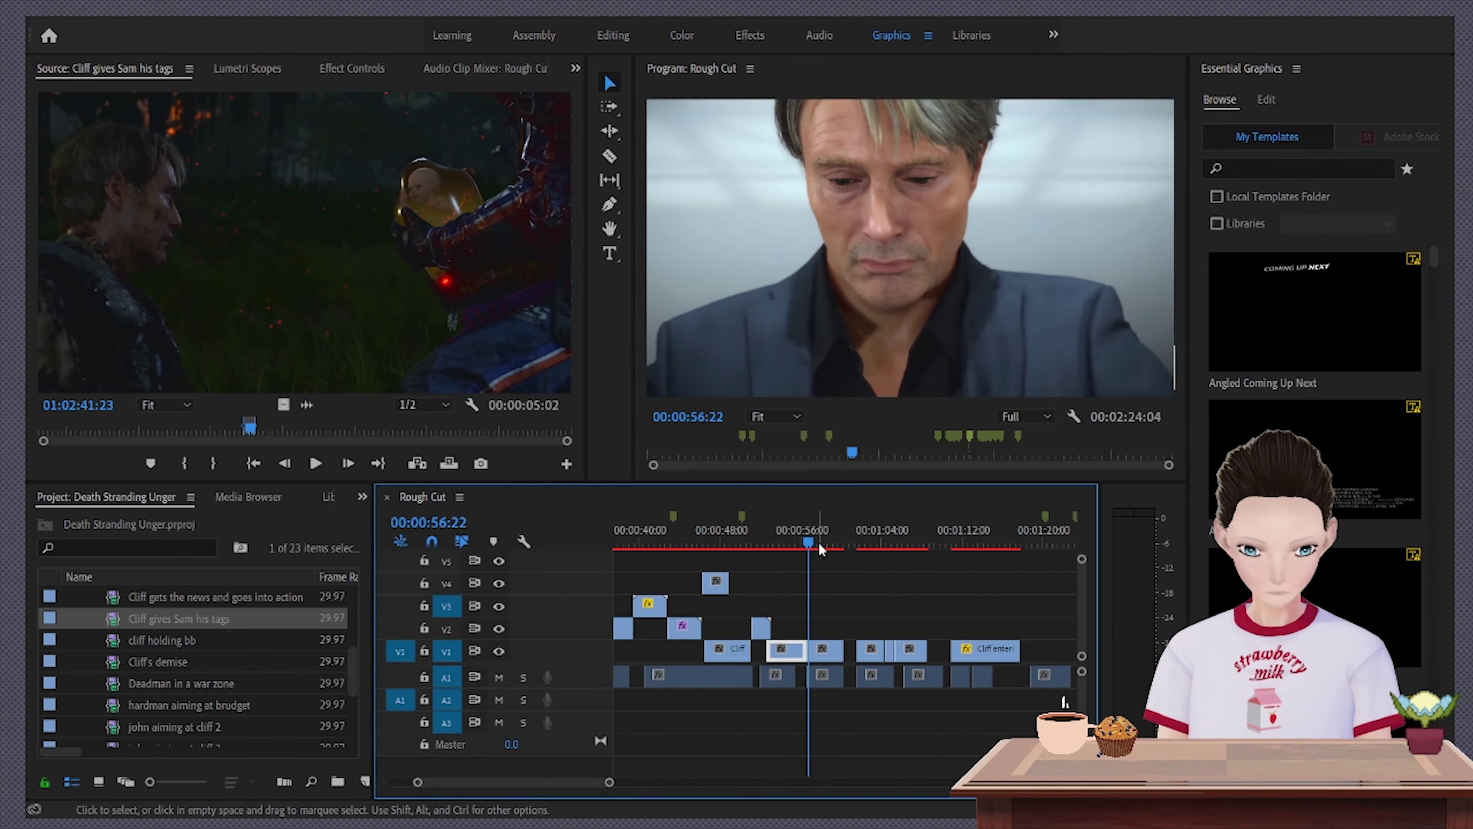
click(707, 542)
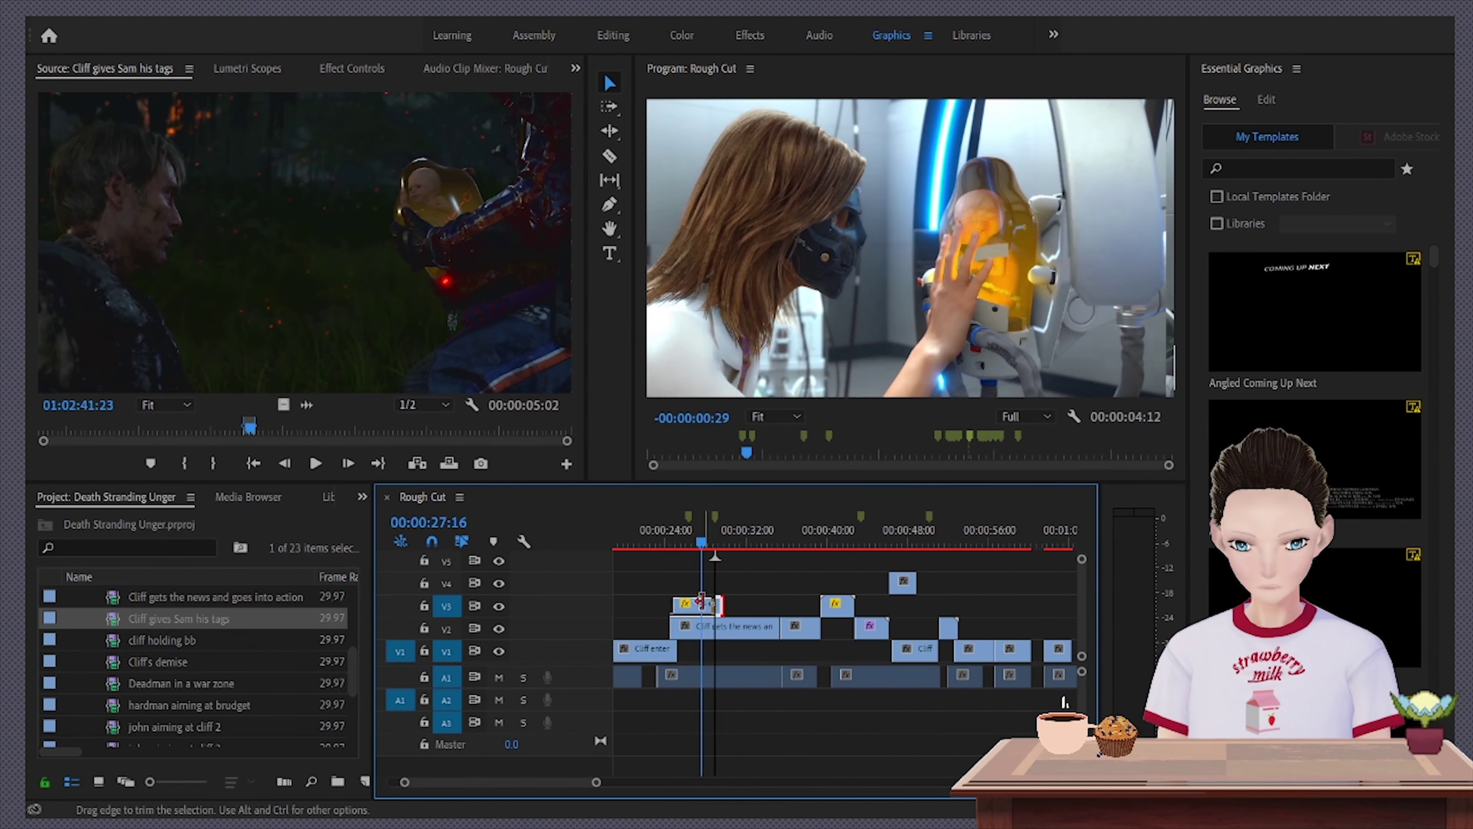
click(665, 542)
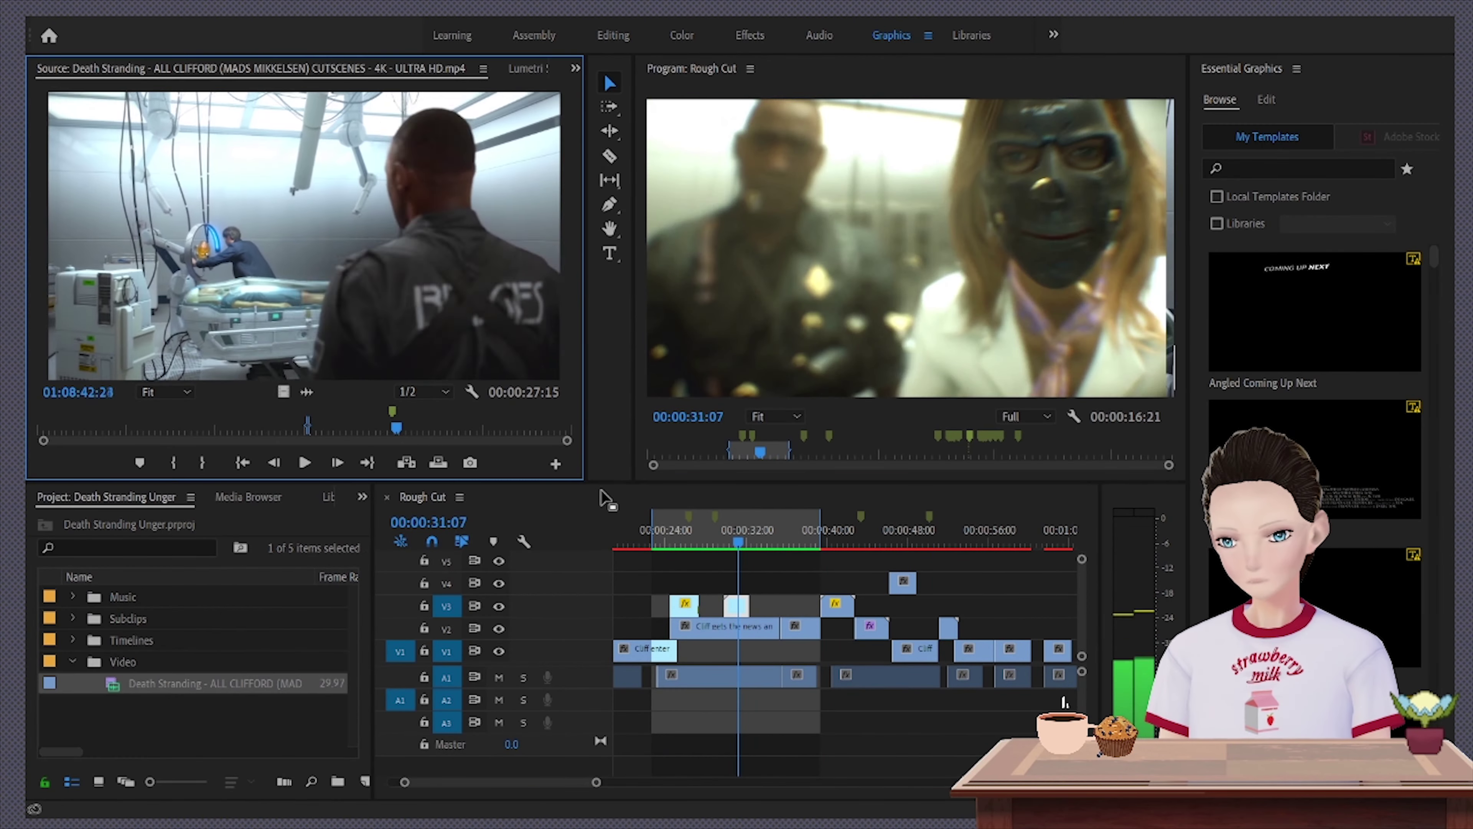
Scrub through the full cutscenes video for shots of the woman and the officer for the hospital scene
key(Down)
click(535, 428)
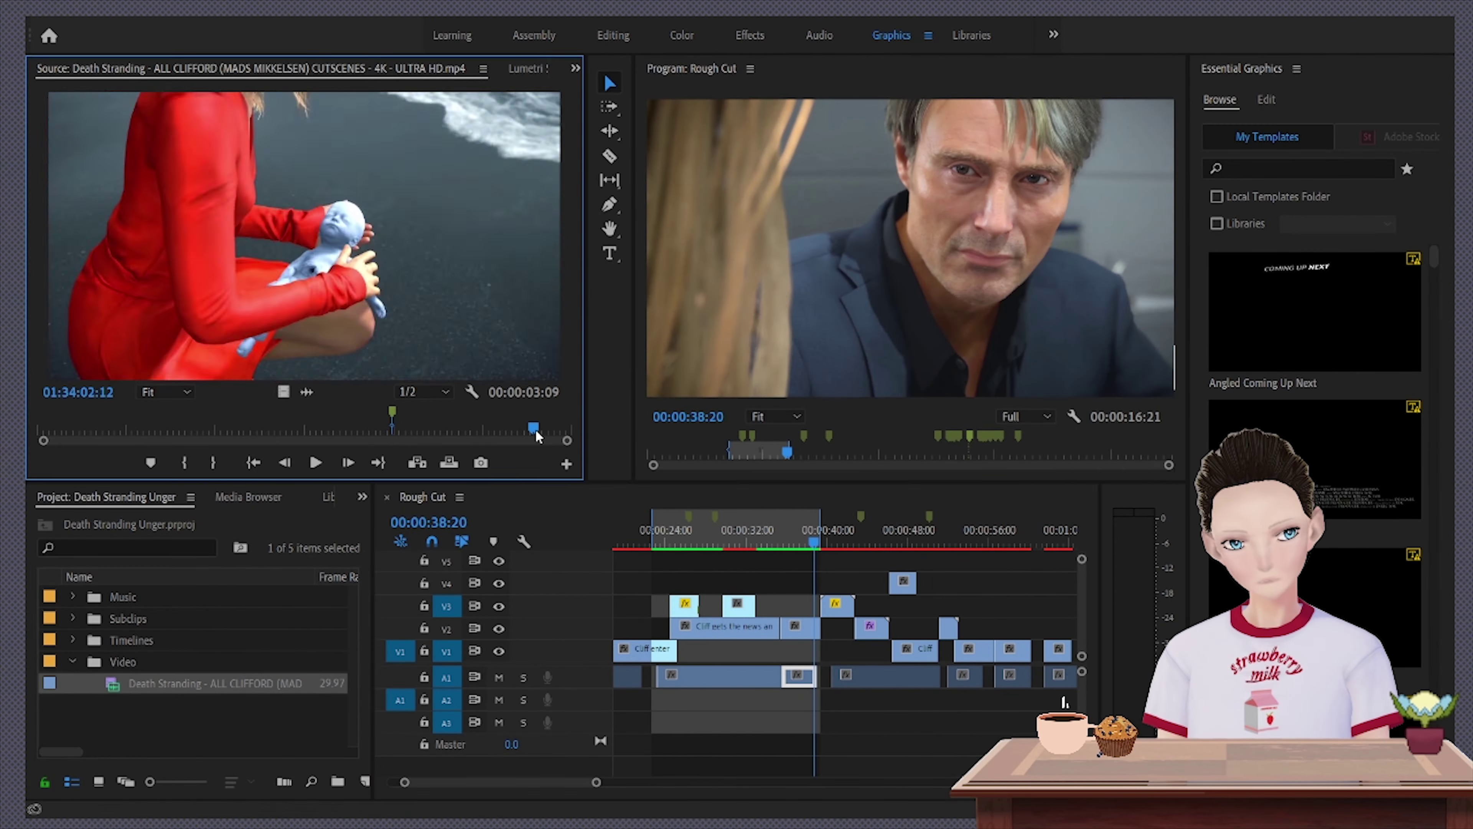
key(space)
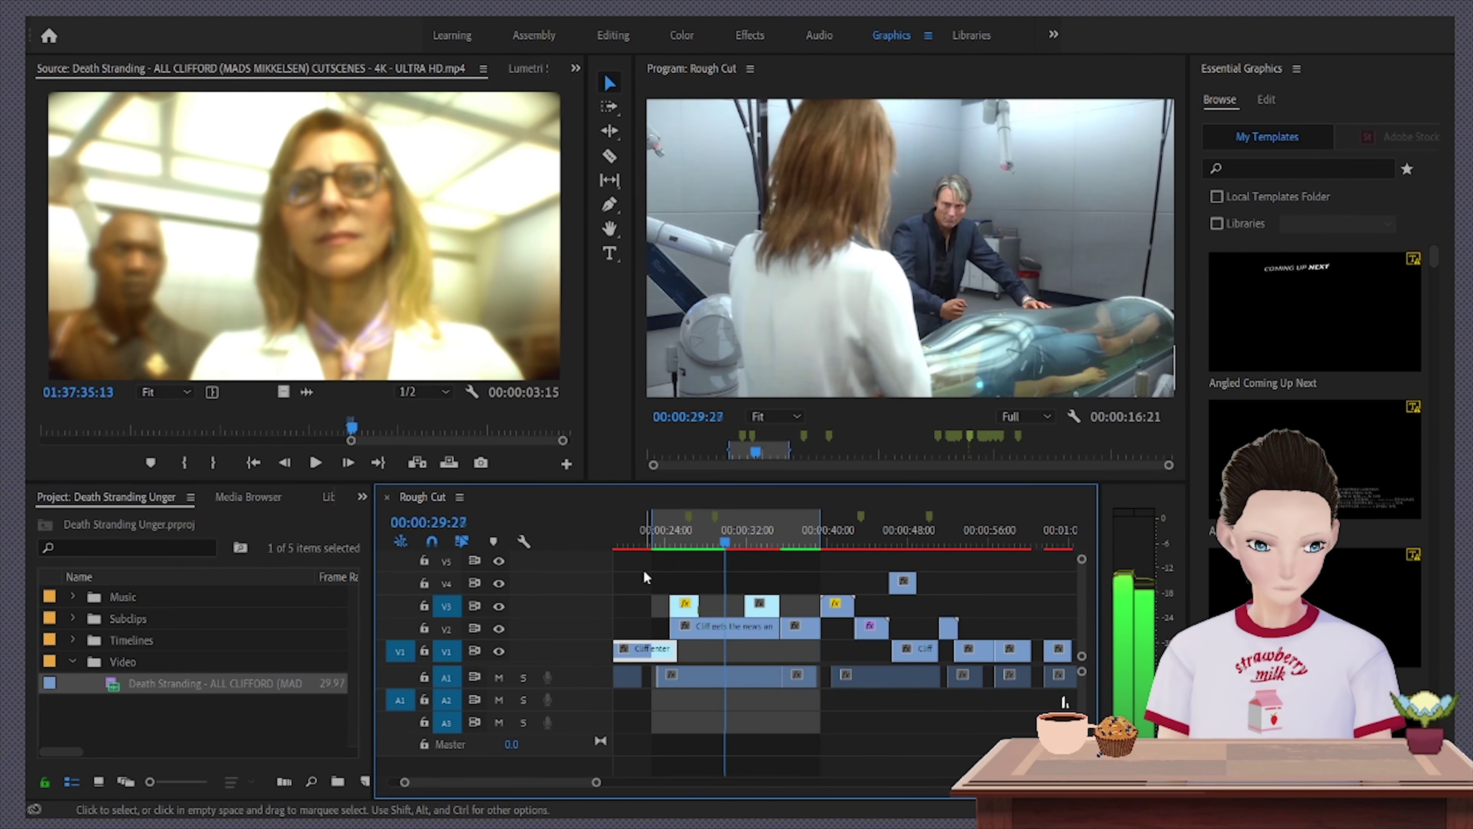
Delete the V3 clip layered over the hospital scene around 00:00:33 and check the neighbouring cuts
key(Delete)
key(Down)
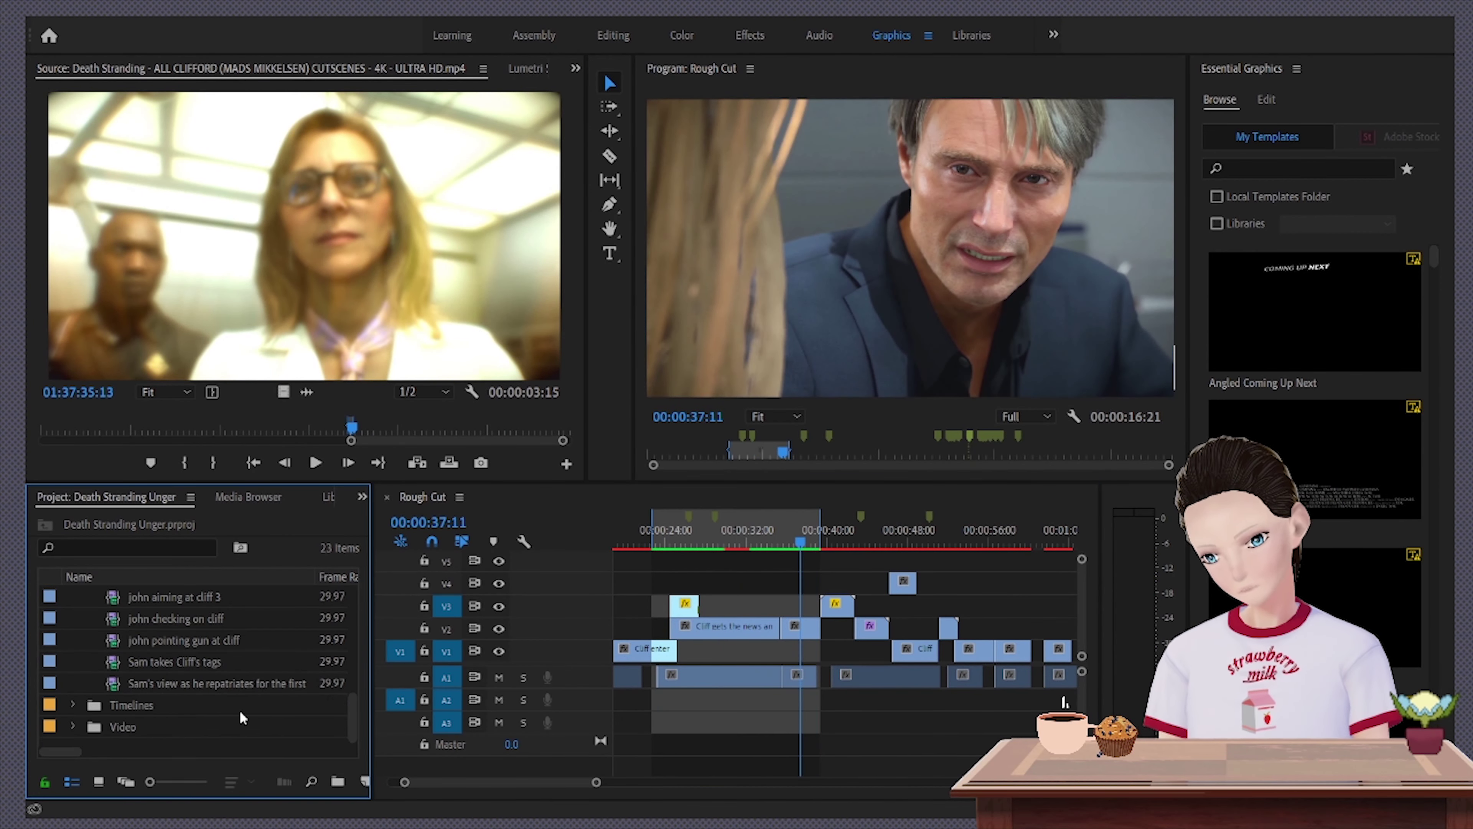
key(Up)
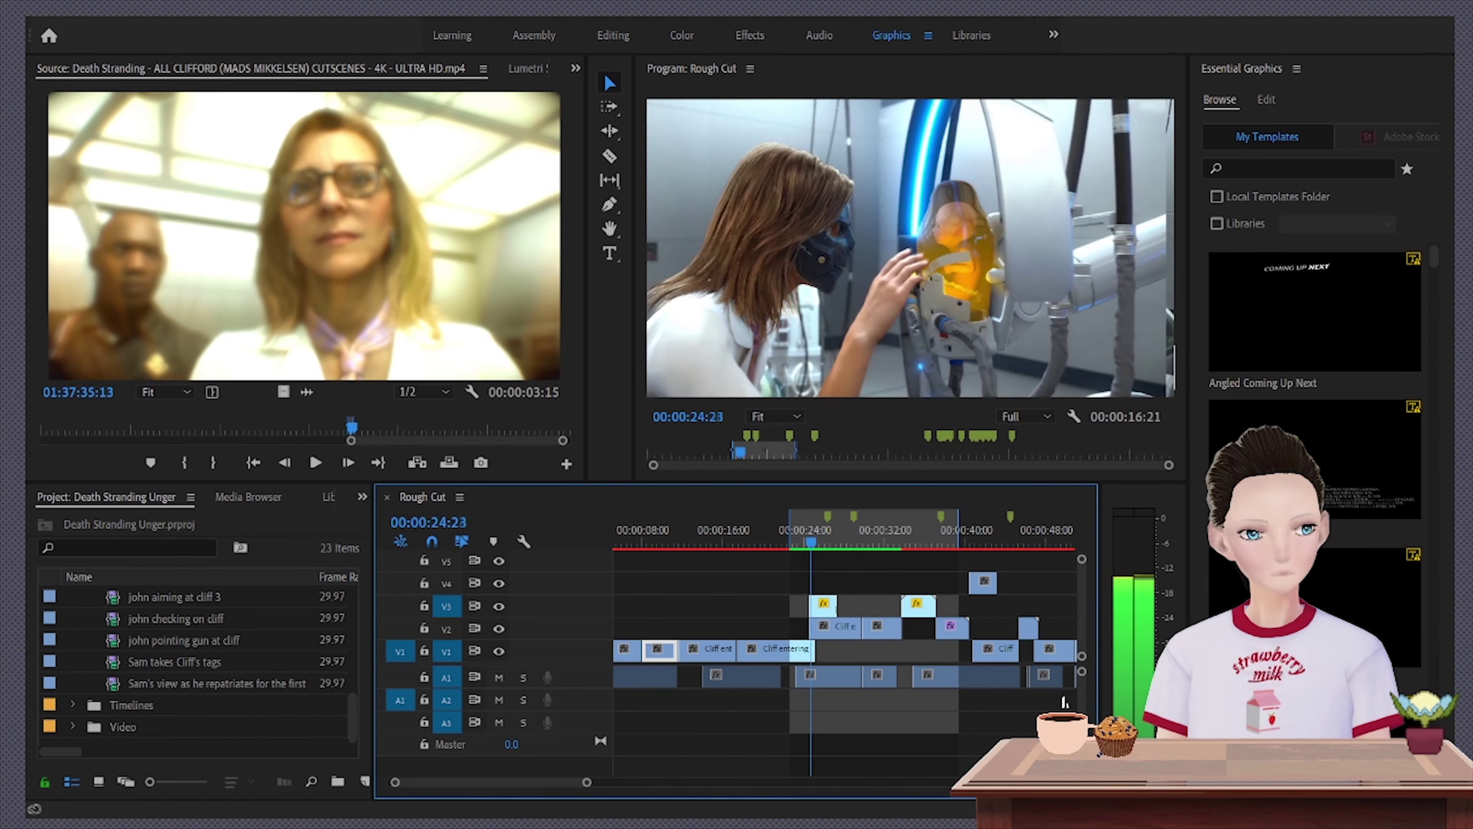
key(Down)
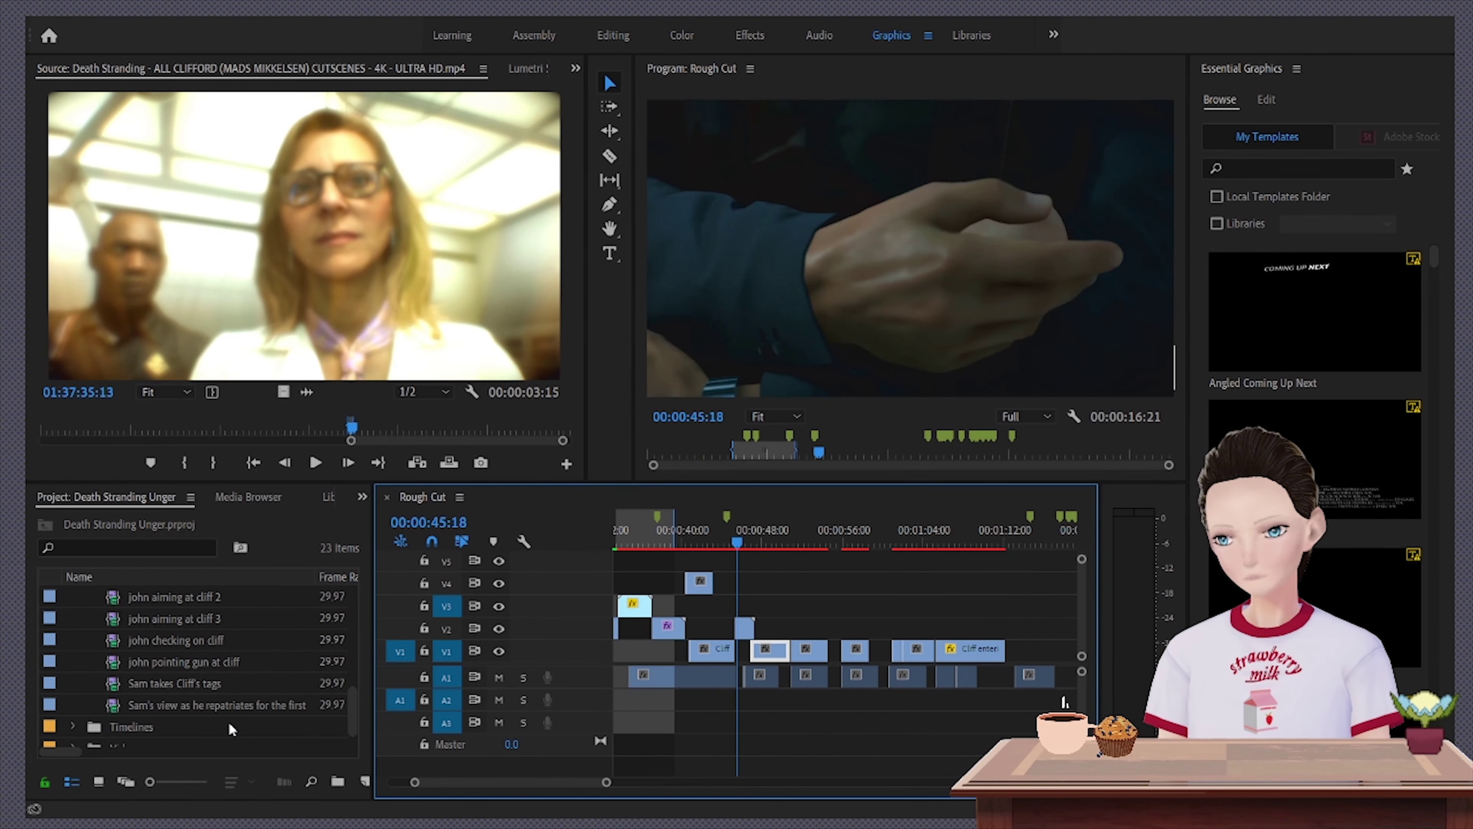
Open the "Cliff gets the news and goes into action" subclip and layer its shots of Cliff on V3 after 00:00:40
scroll(231, 696, up, 5)
double_click(215, 661)
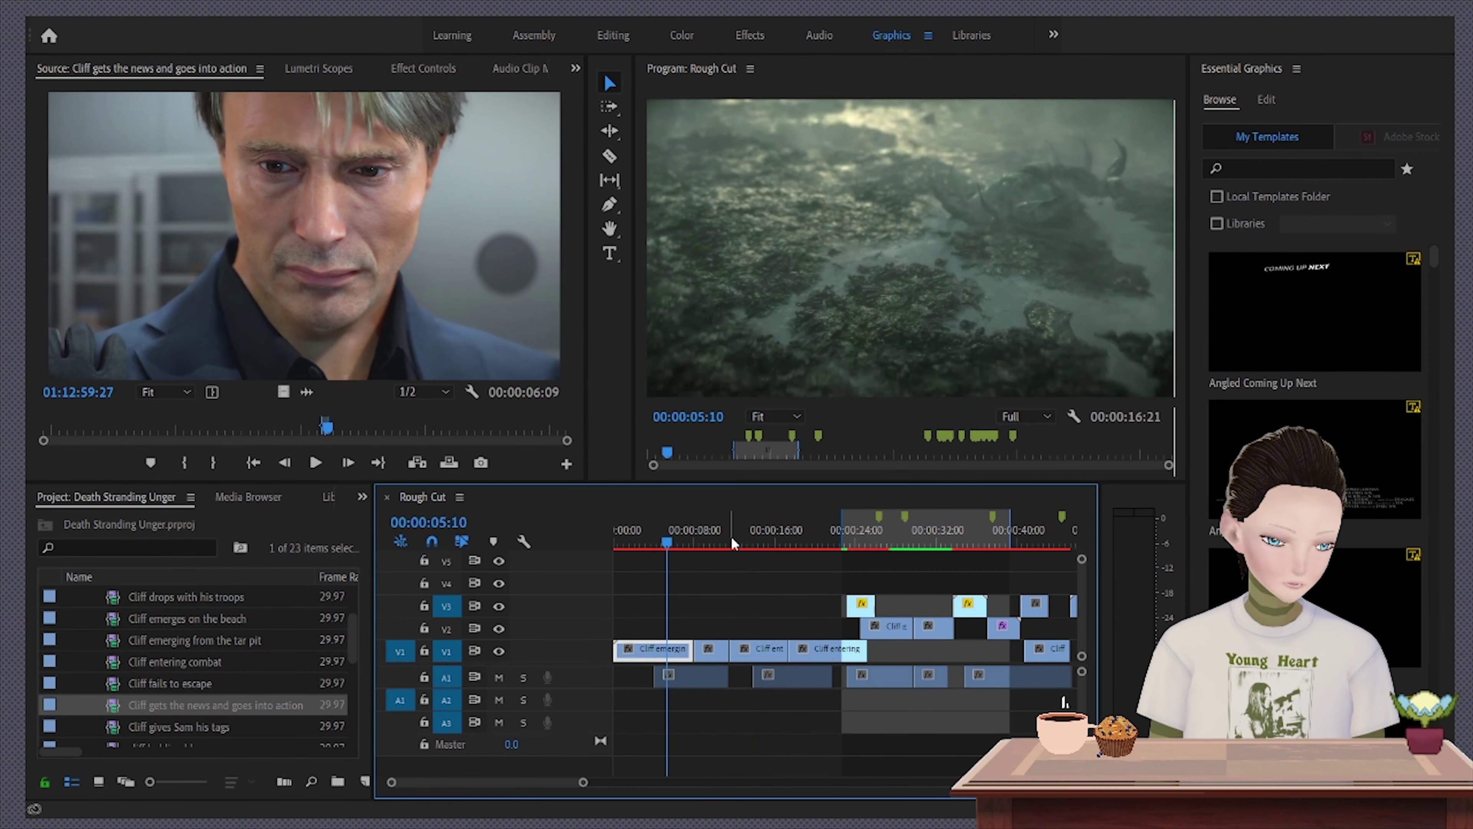
click(879, 676)
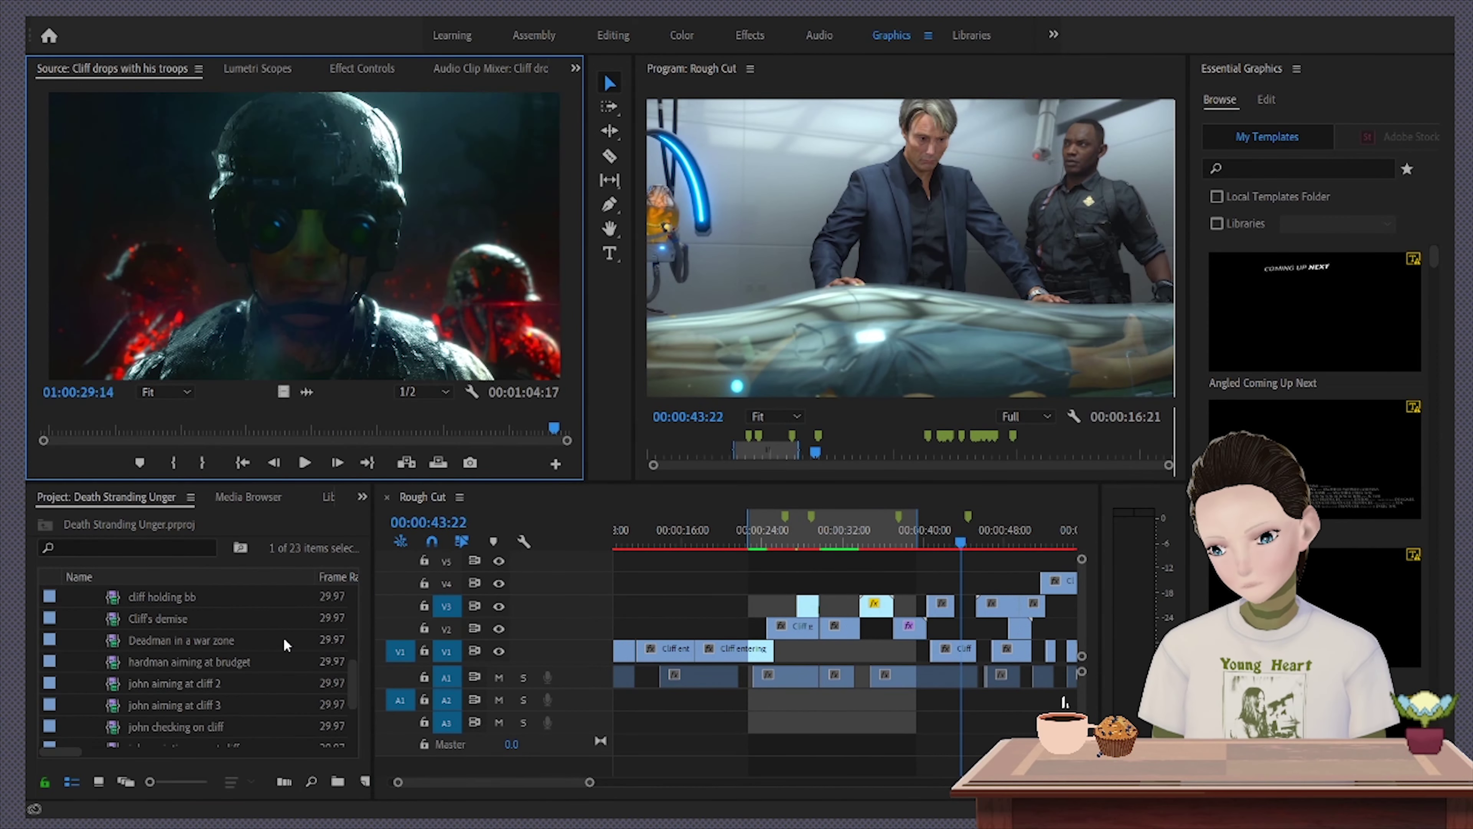
Look through "Deadman in a war zone", "Cliff drops with his troops", "Sam takes Cliff's tags" and the full cutscenes video for more combat shots
double_click(260, 635)
scroll(261, 632, down, 3)
double_click(261, 639)
scroll(262, 623, down, 3)
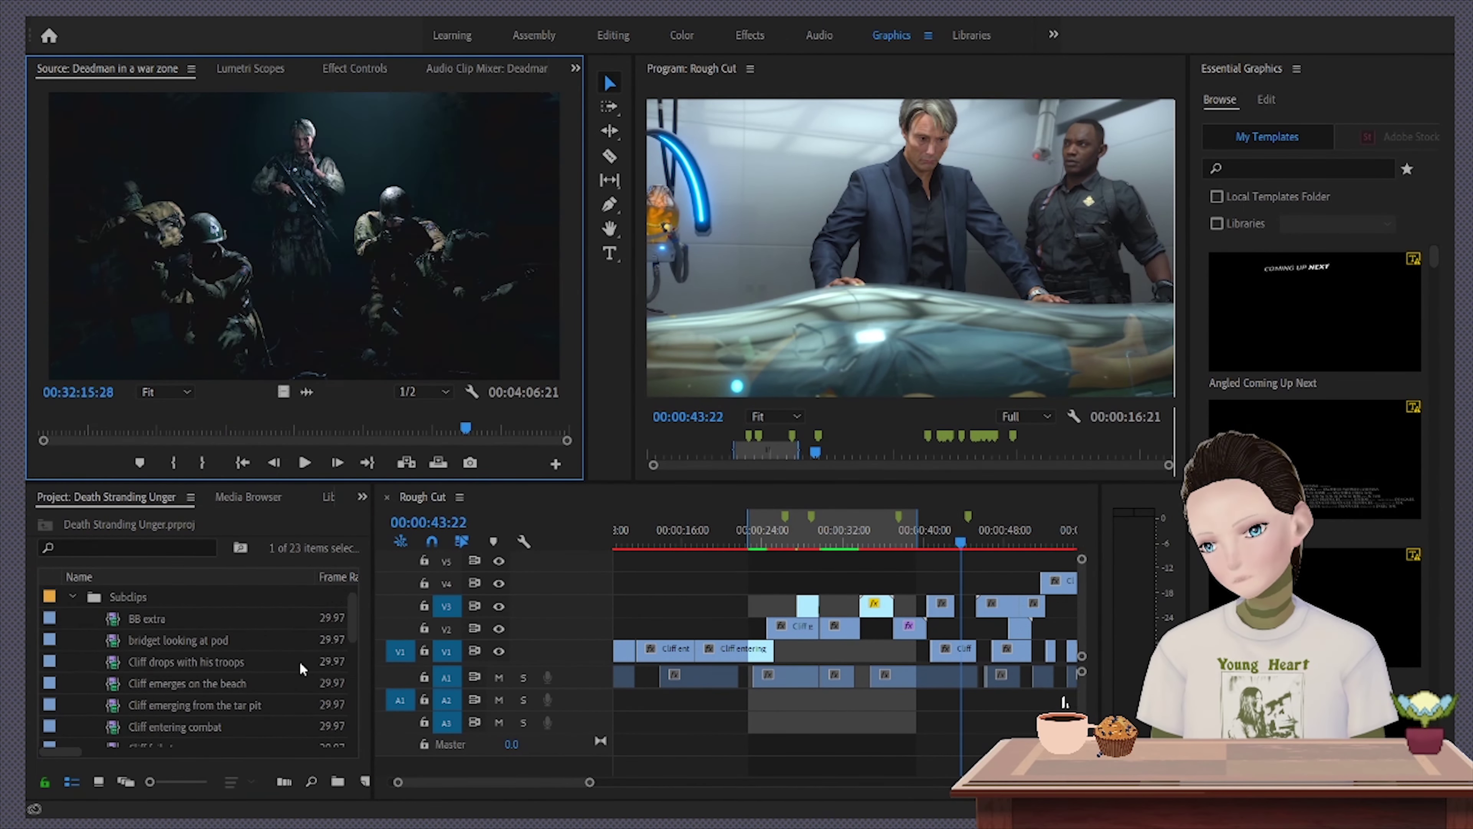
double_click(299, 661)
drag(347, 429, 408, 432)
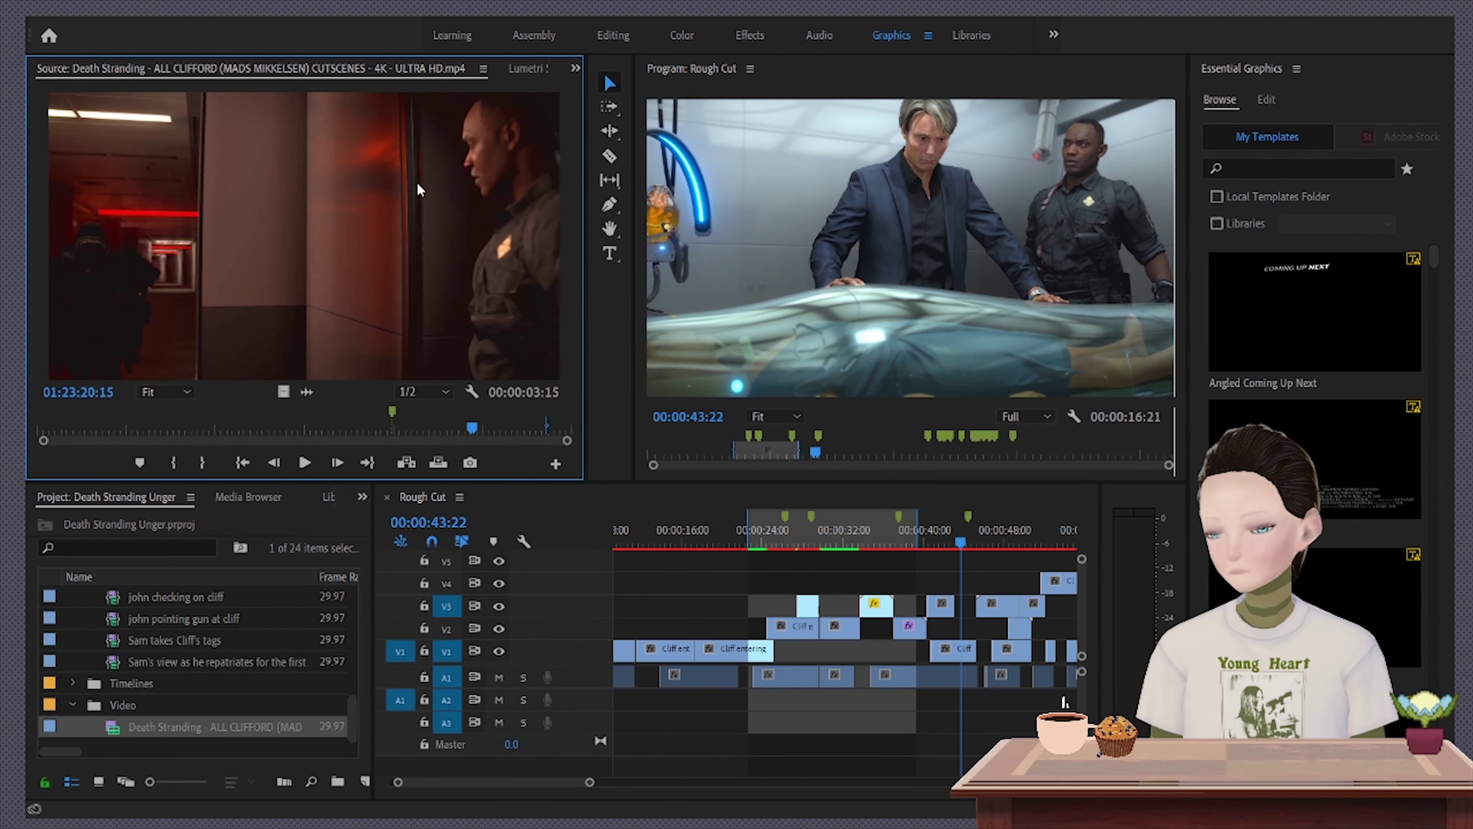
scroll(174, 662, up, 5)
double_click(174, 661)
double_click(174, 673)
scroll(145, 667, down, 3)
double_click(113, 682)
scroll(293, 643, up, 5)
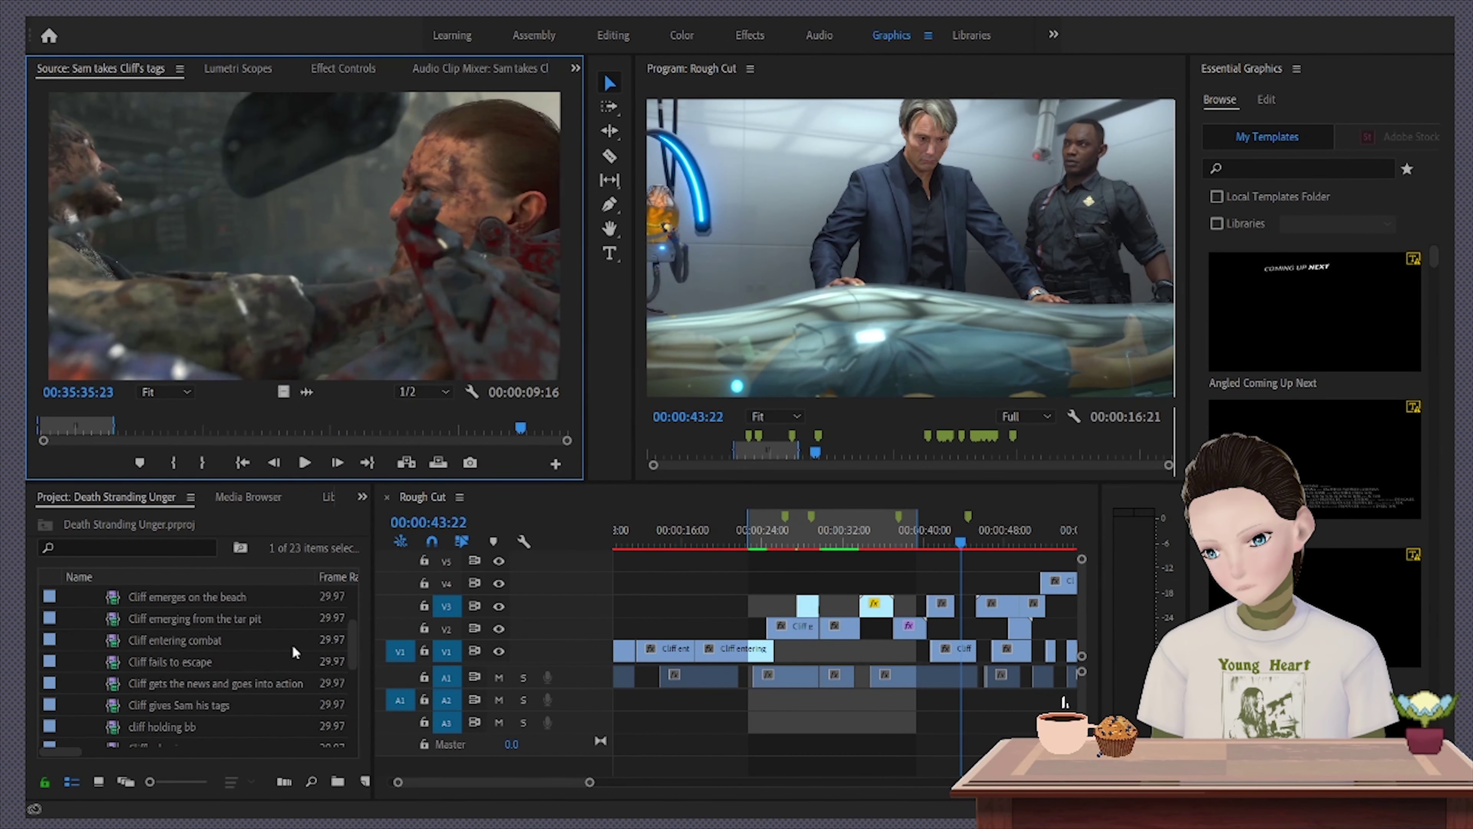
Check the WW1 Scene download in the video downloader, return to Premiere Pro and open WW1 Scene.mp4 from the Video bin
key(alt+Tab)
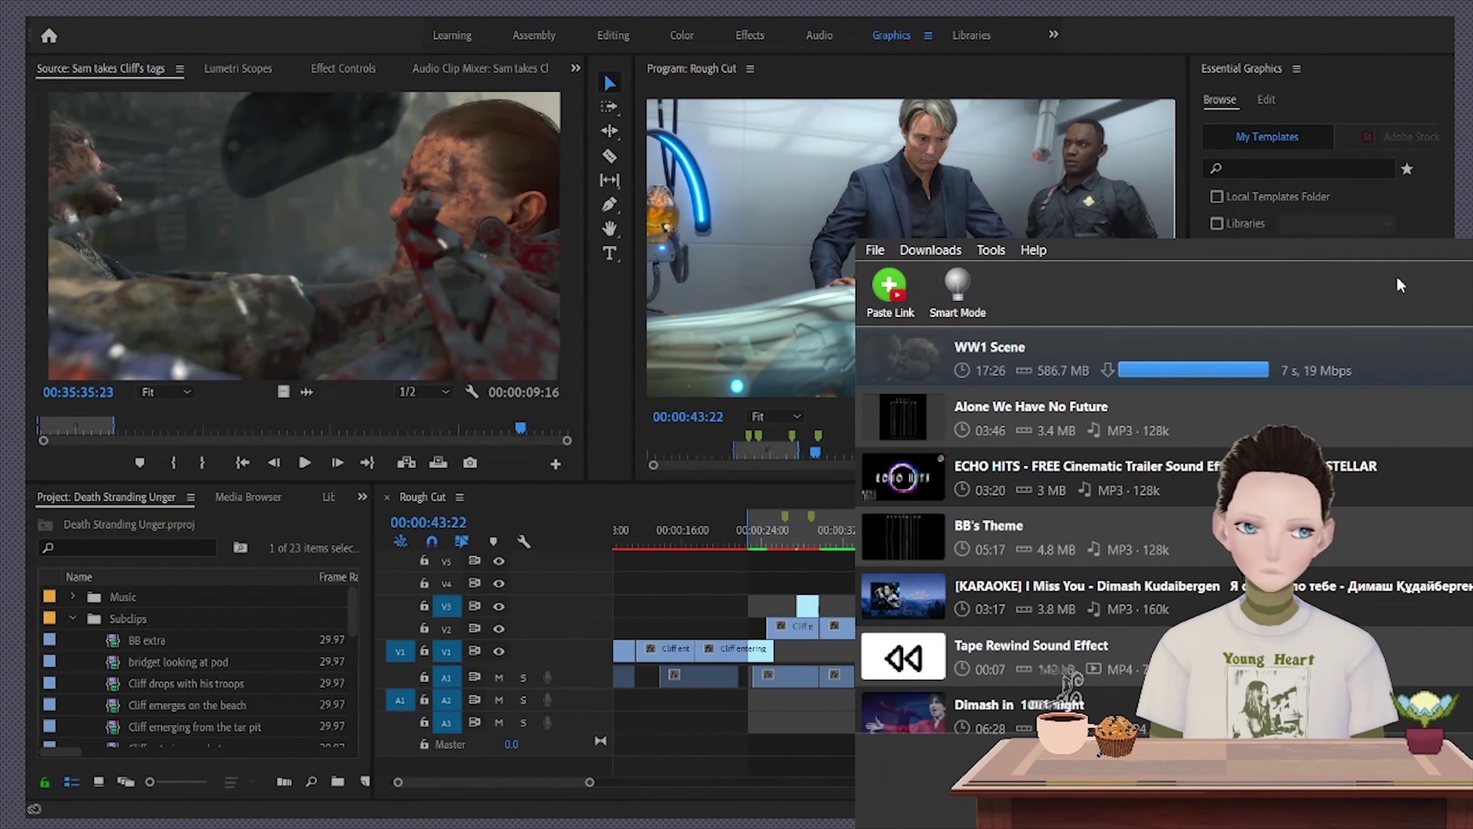
key(alt+Tab)
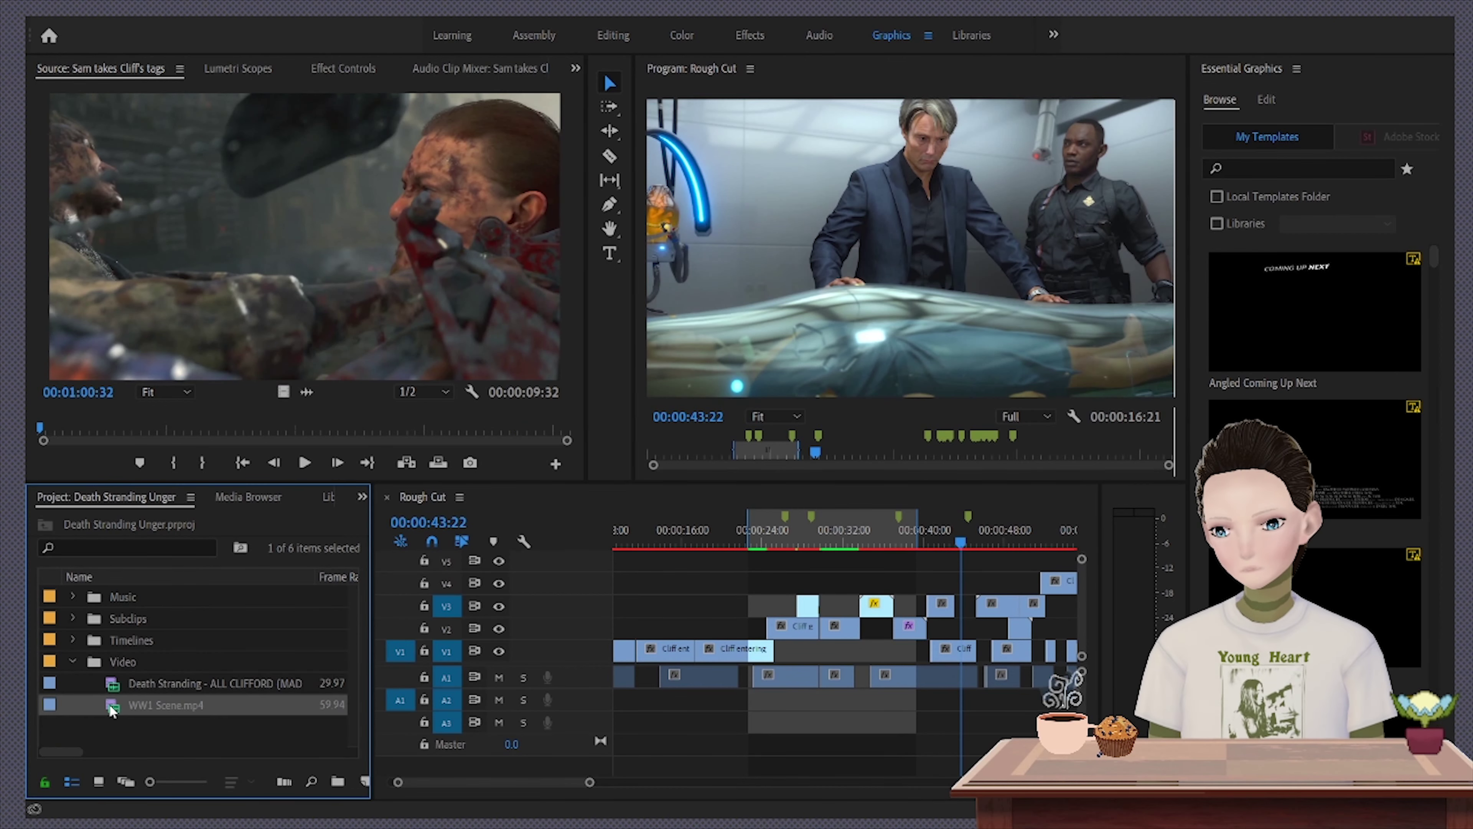
double_click(112, 704)
click(72, 661)
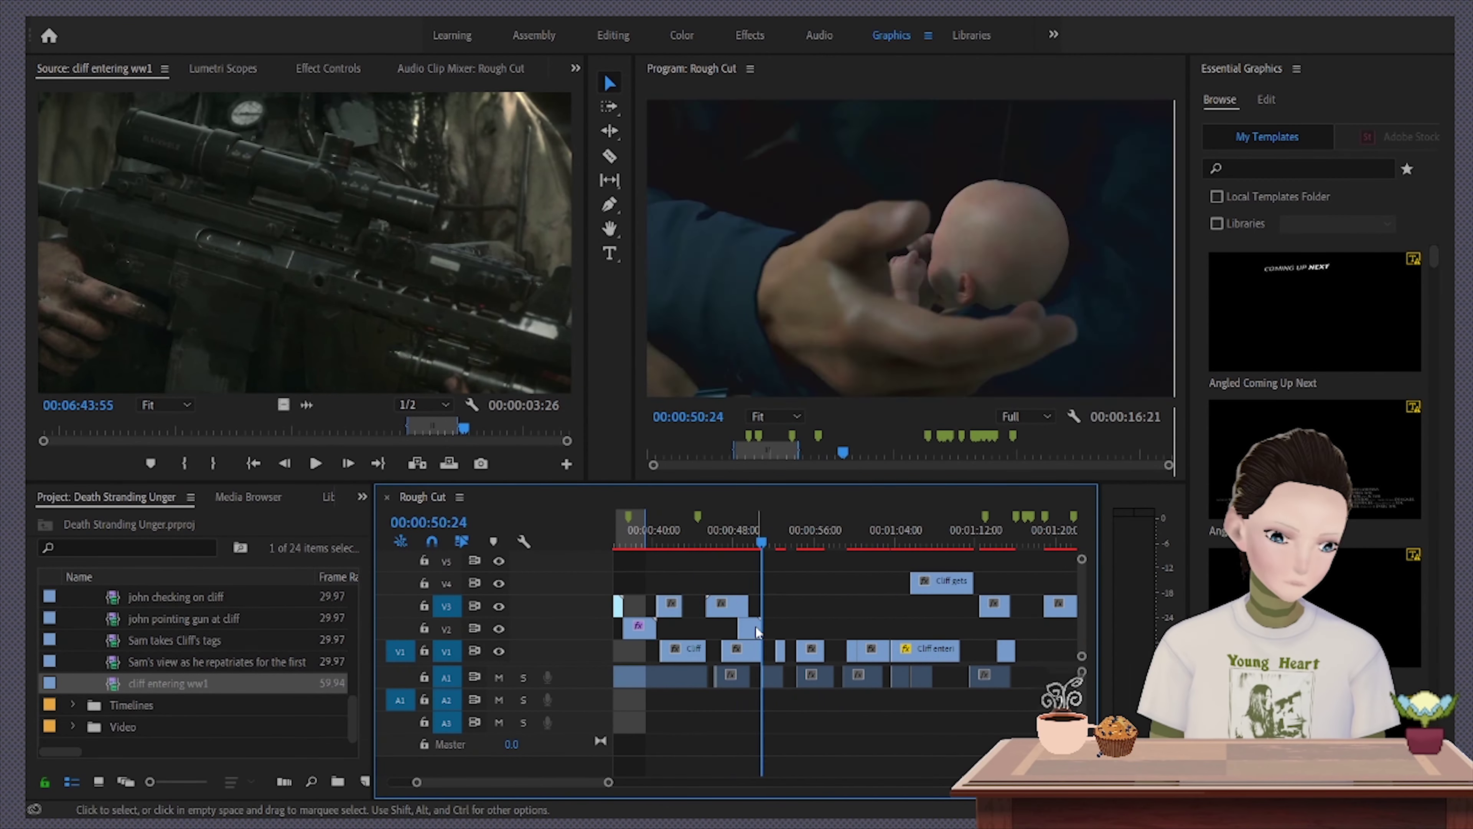
Layer the shots of Cliff with the cigar and his face close-up from "cliff entering ww1" on V4 and V3, around 00:00:46 and 00:00:54
click(667, 531)
drag(383, 323, 733, 583)
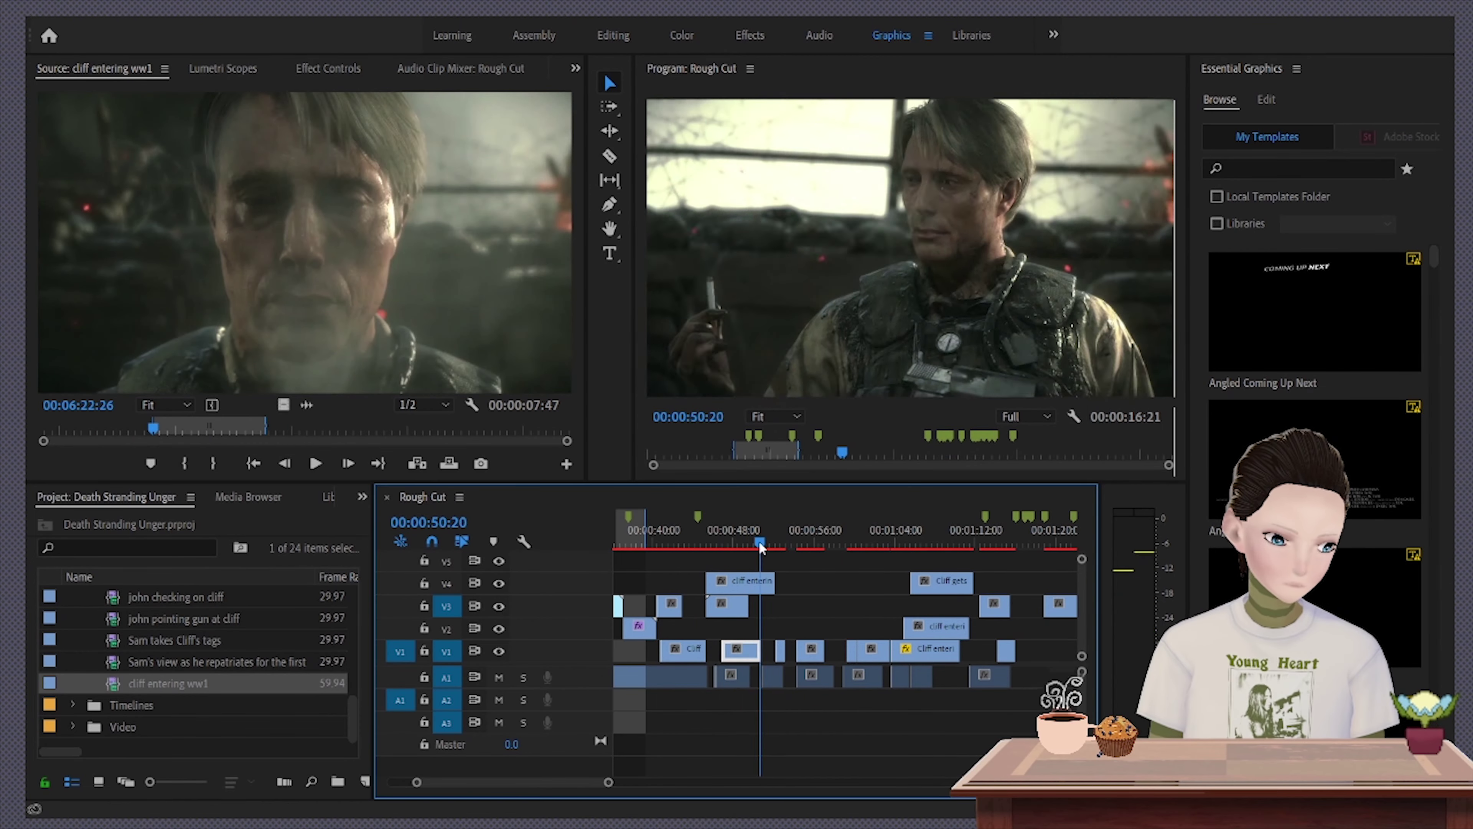
drag(302, 244, 740, 583)
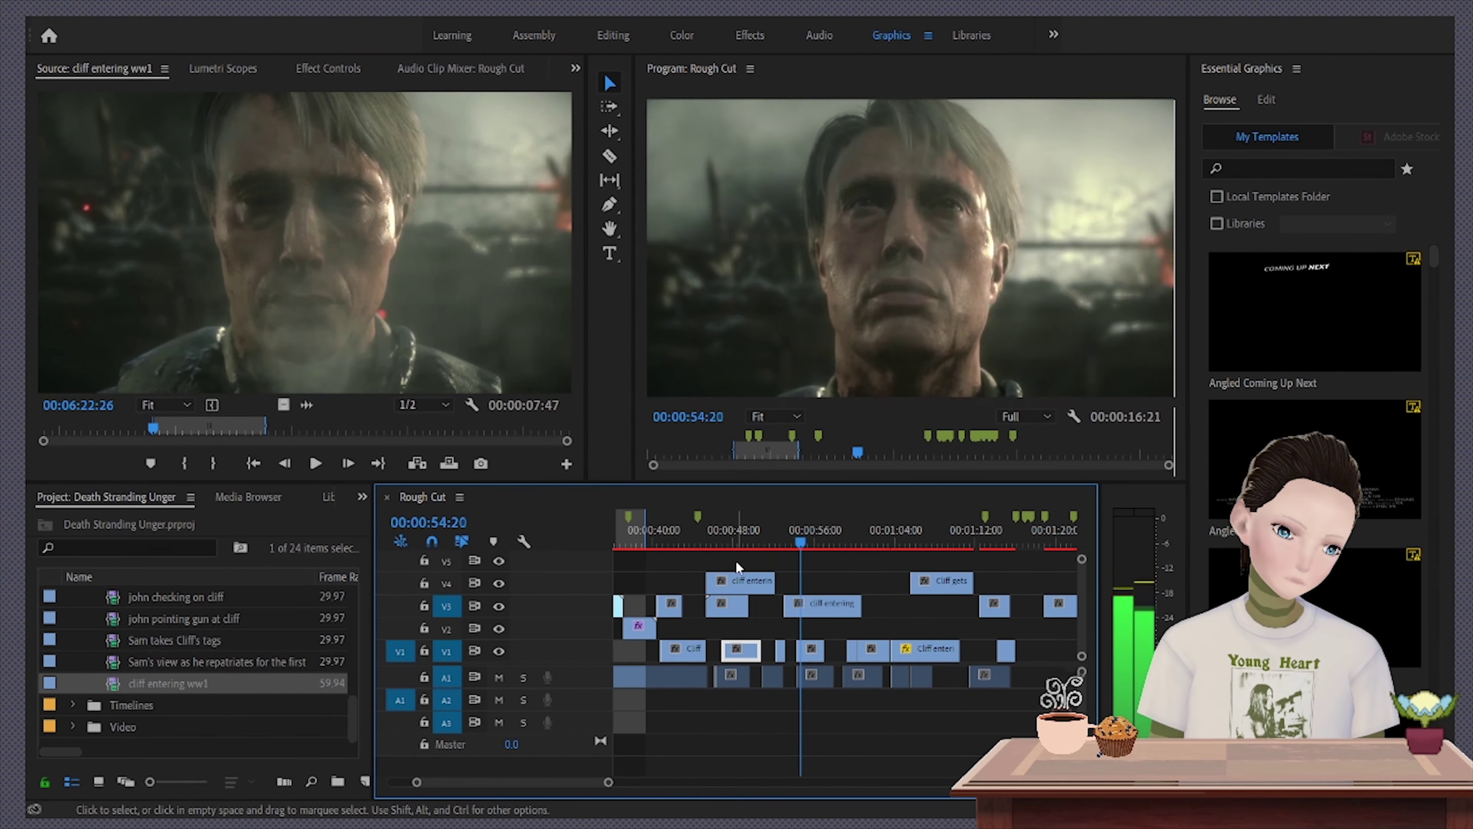
drag(302, 243, 827, 627)
Trim the end of the V3 close-up of Cliff to about 00:01:03 and open "Cliff gets the news and goes into action" in the Source Monitor
double_click(812, 581)
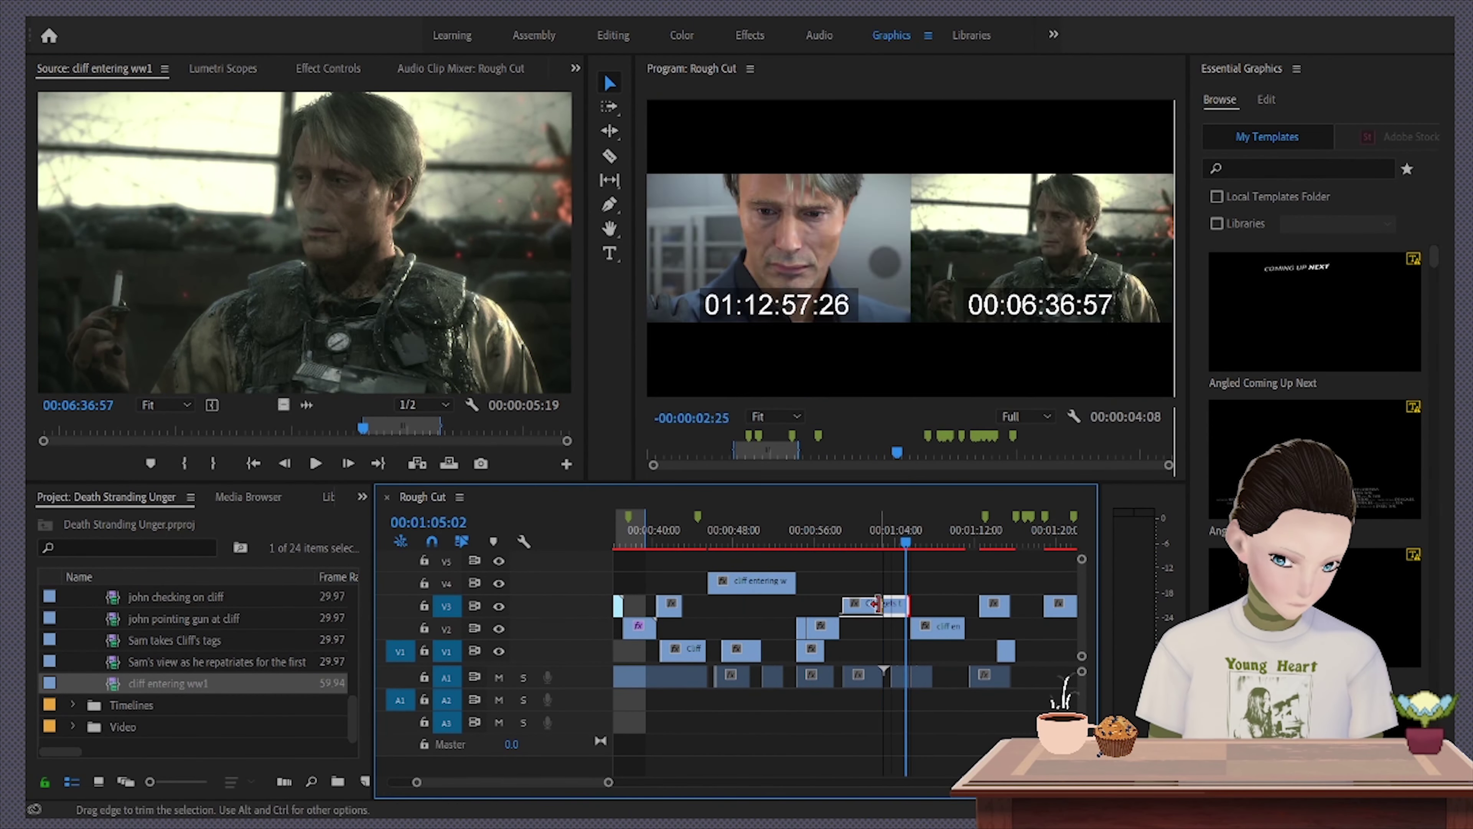
double_click(1006, 562)
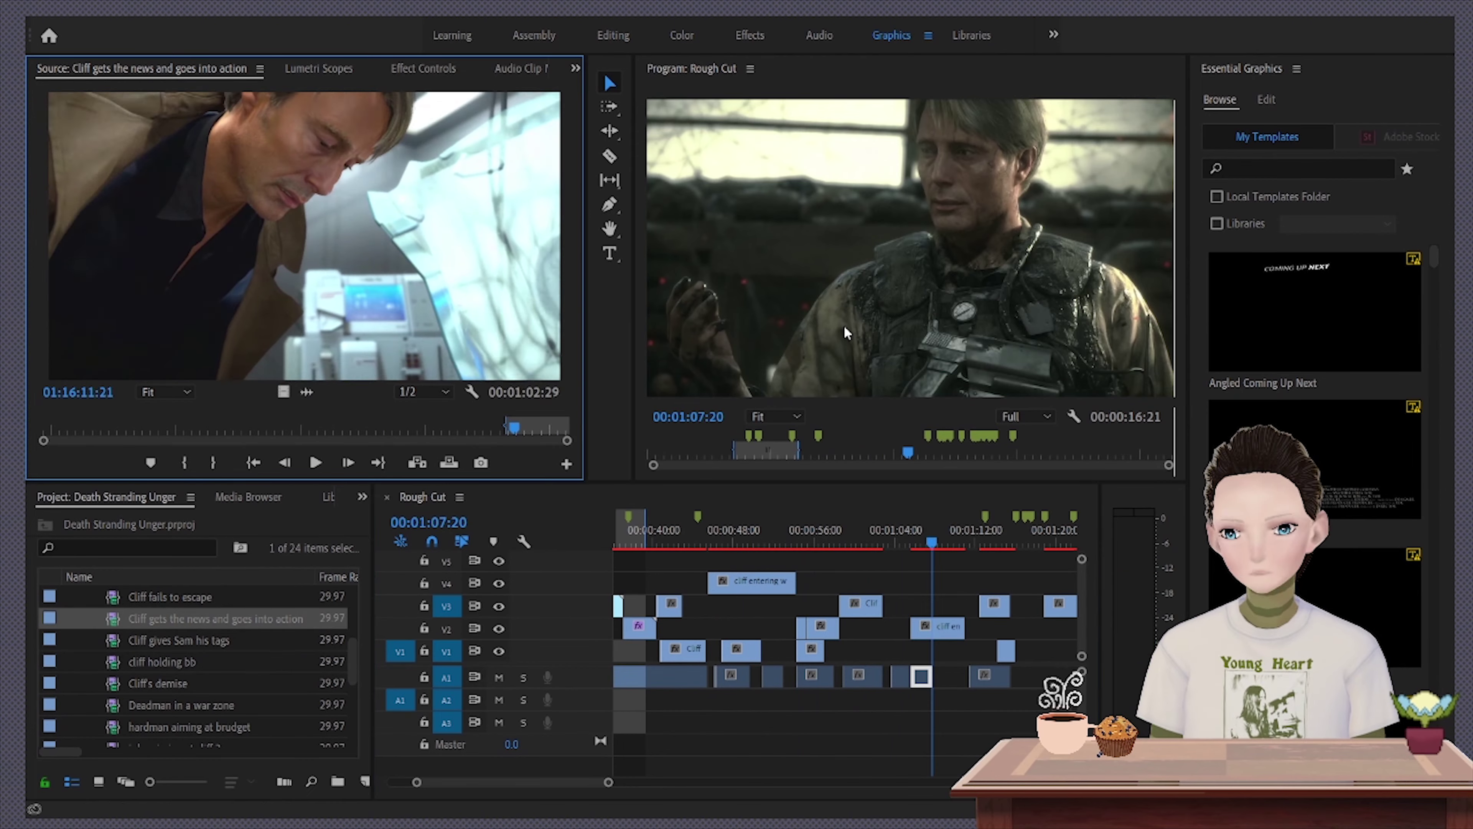